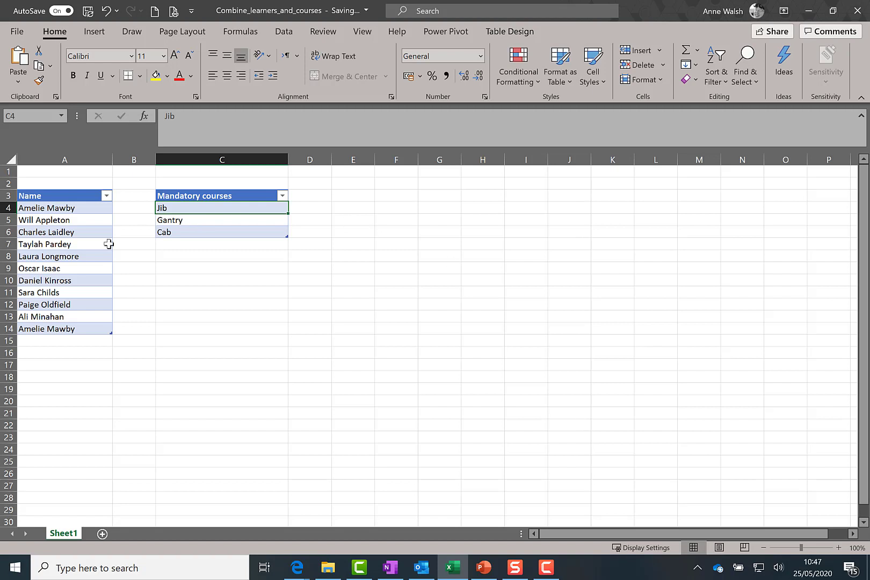
Check that the Name list and the Mandatory courses list are each formatted as a table, and view their table names
left_click(52, 243)
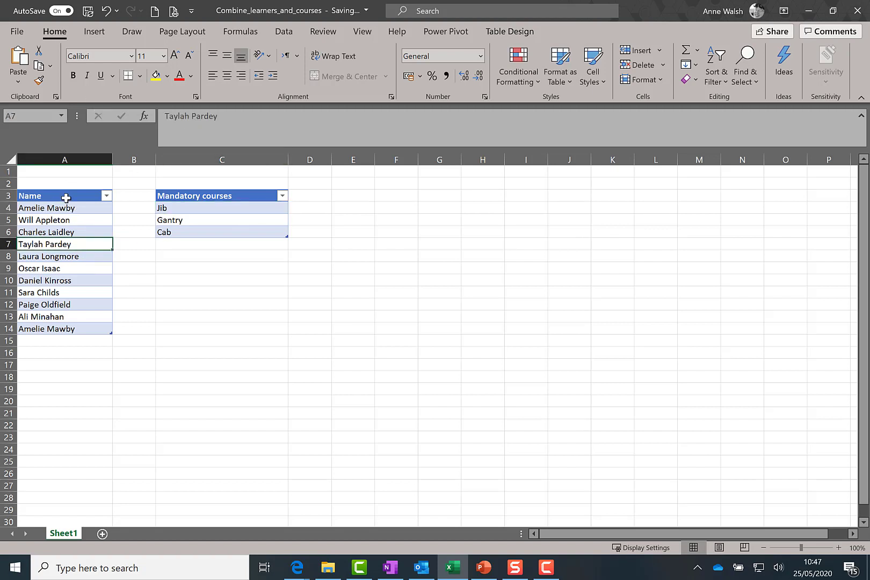
left_click_drag(66, 198, 55, 322)
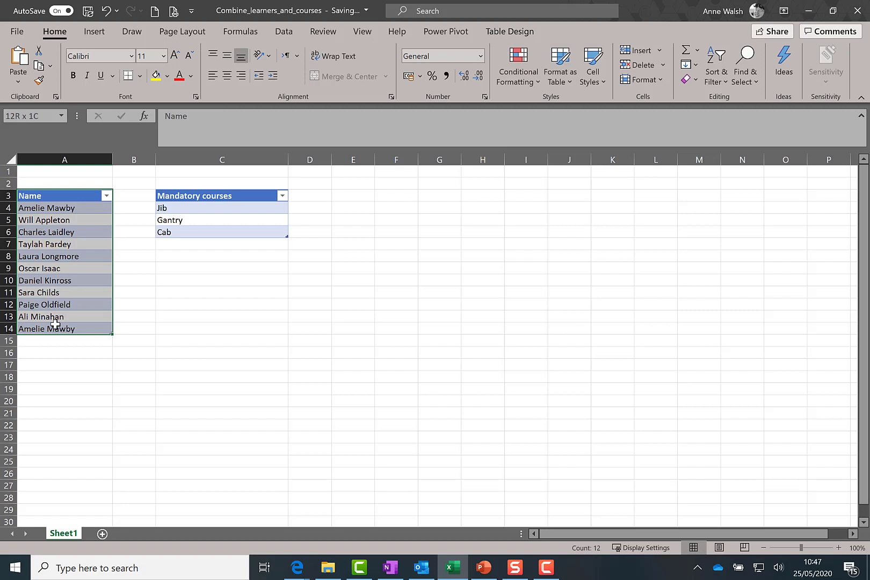
left_click(104, 35)
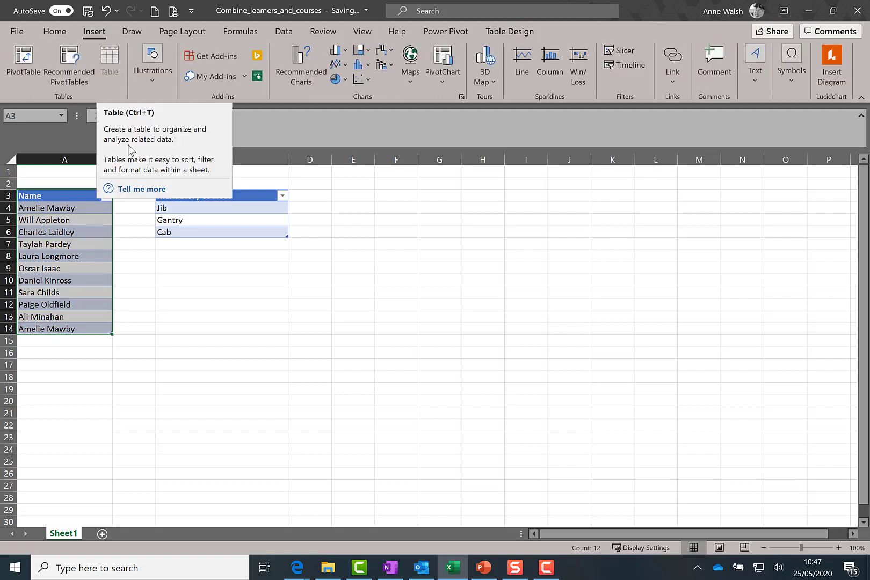
left_click(528, 35)
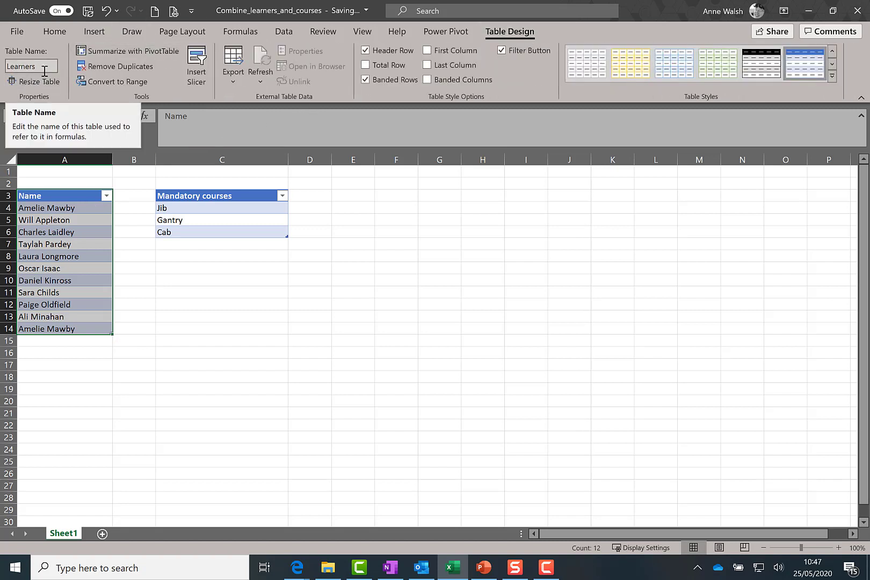
left_click(194, 220)
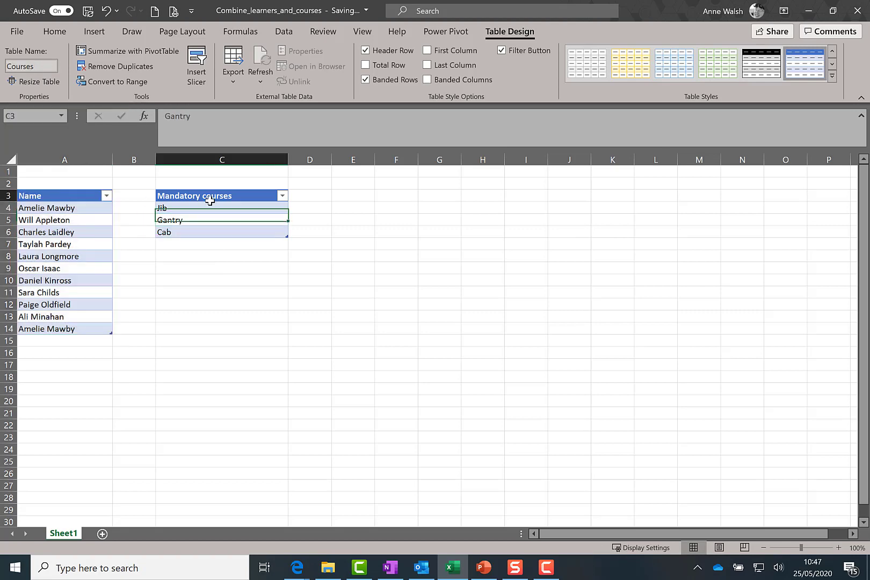
left_click_drag(202, 198, 208, 228)
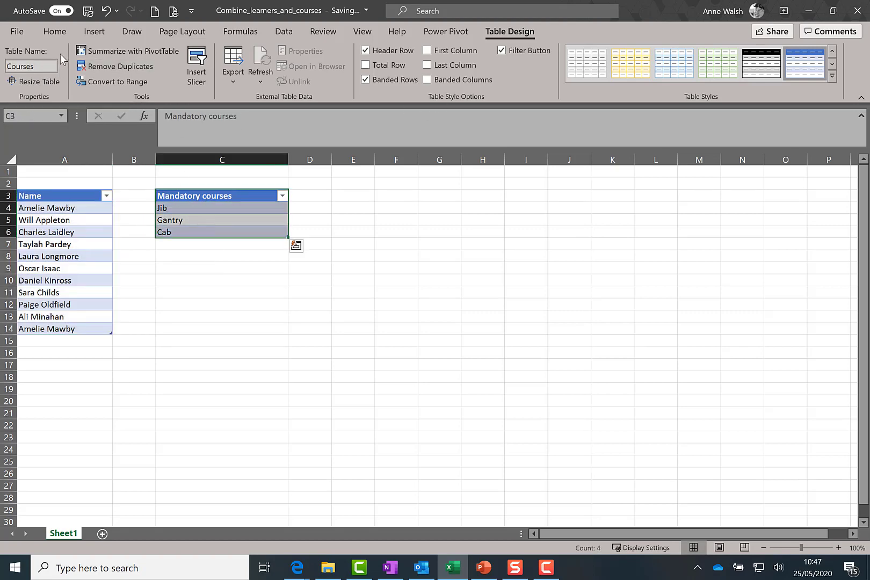
left_click(95, 32)
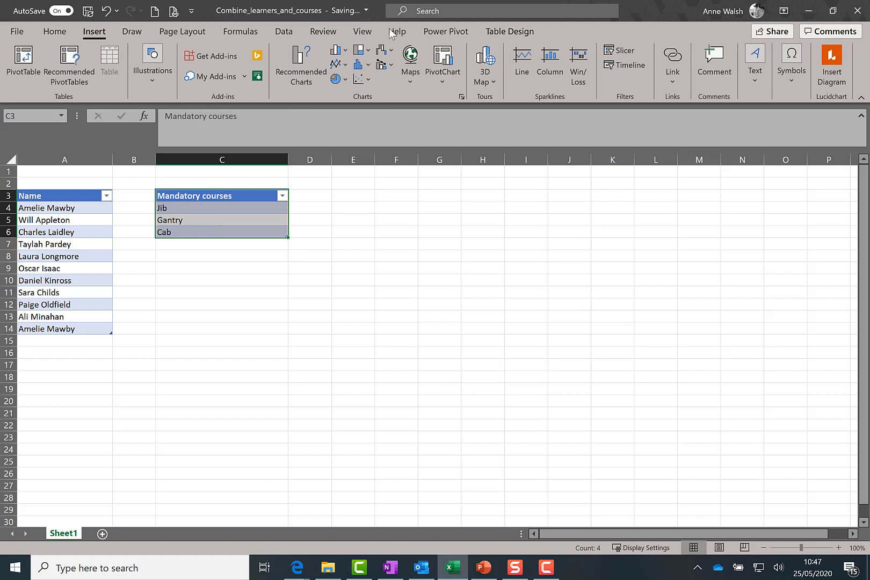
left_click(498, 33)
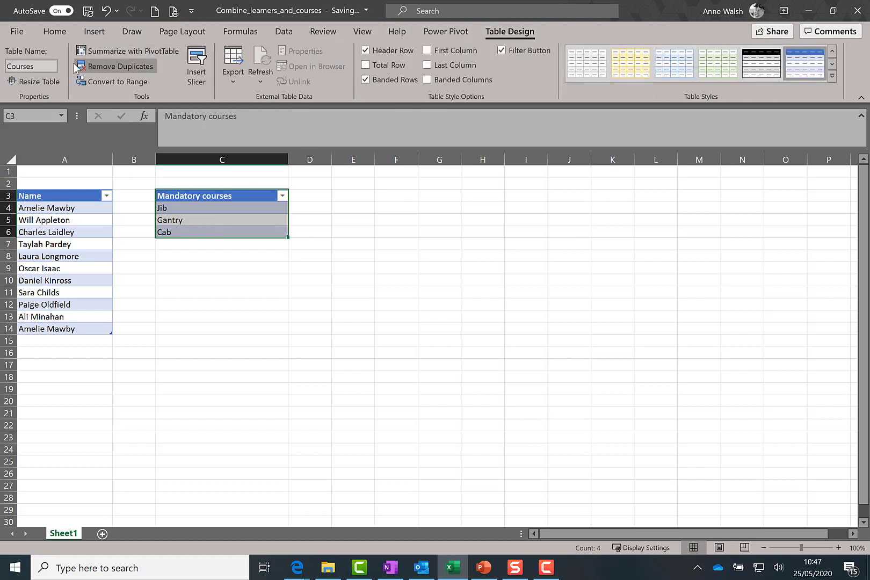
Bring the Learners table into the Power Query Editor as a new query
left_click(51, 233)
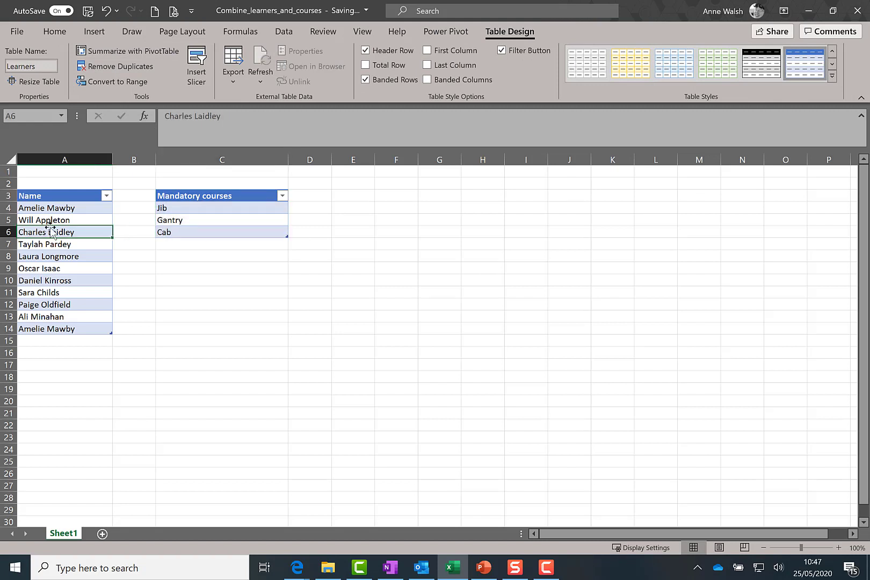
left_click(290, 33)
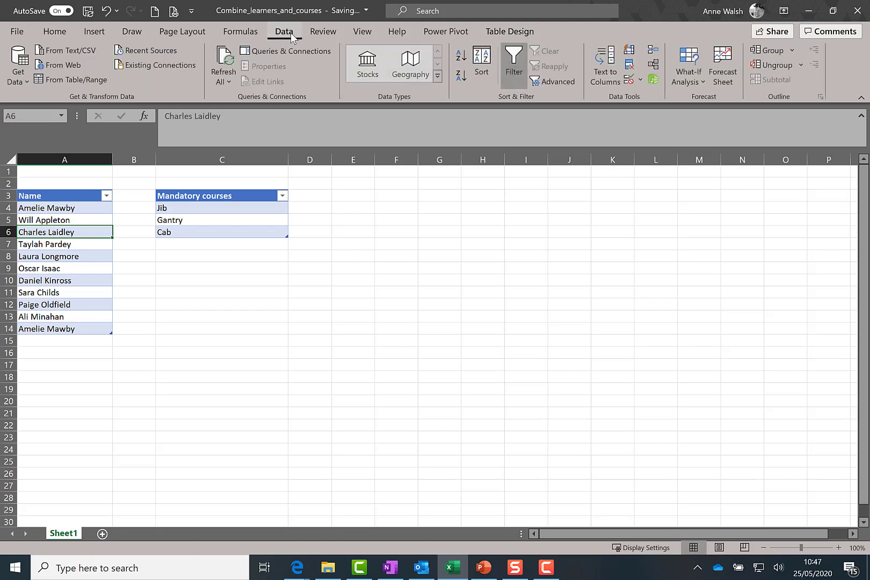
left_click(97, 83)
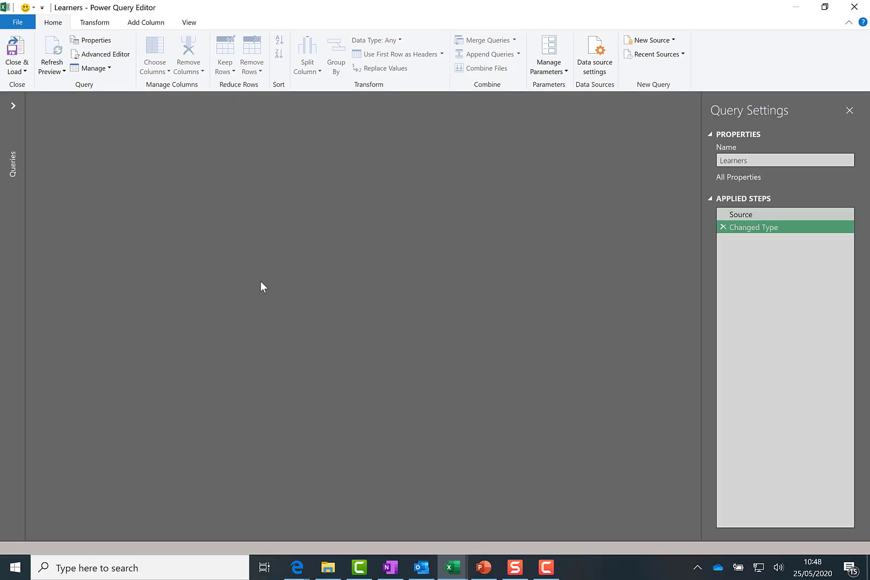
Add a custom column named Merge_Key with the formula = 1 to the Learners query
left_click(144, 23)
left_click(64, 56)
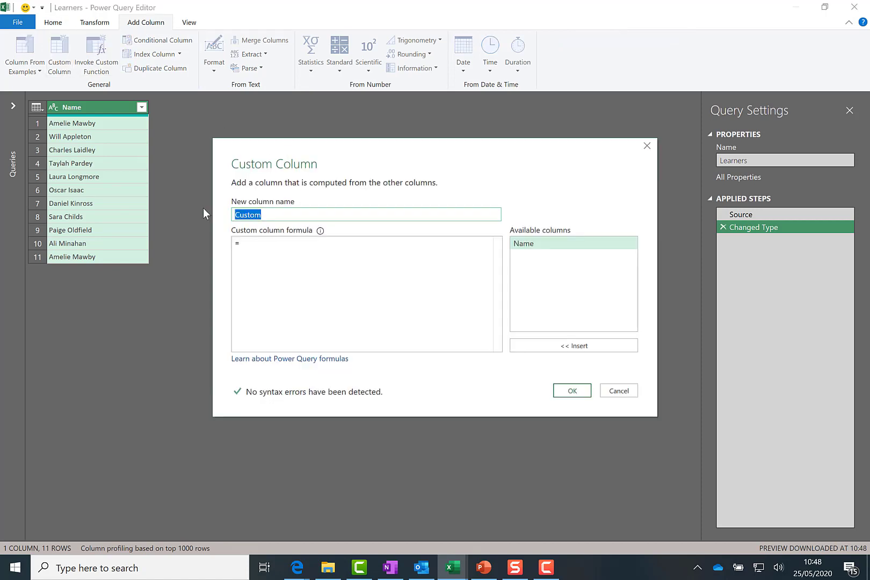
type("Merg")
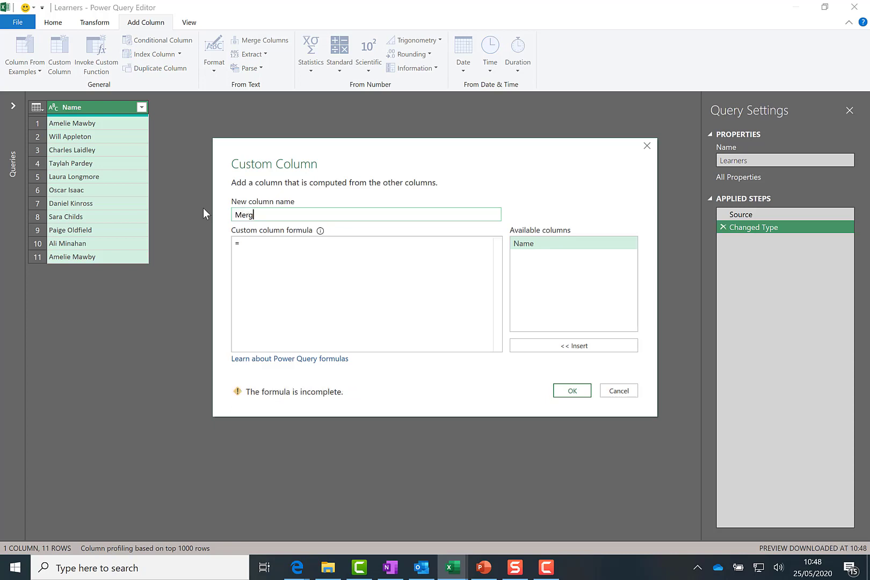
type("e_Key")
left_click(254, 245)
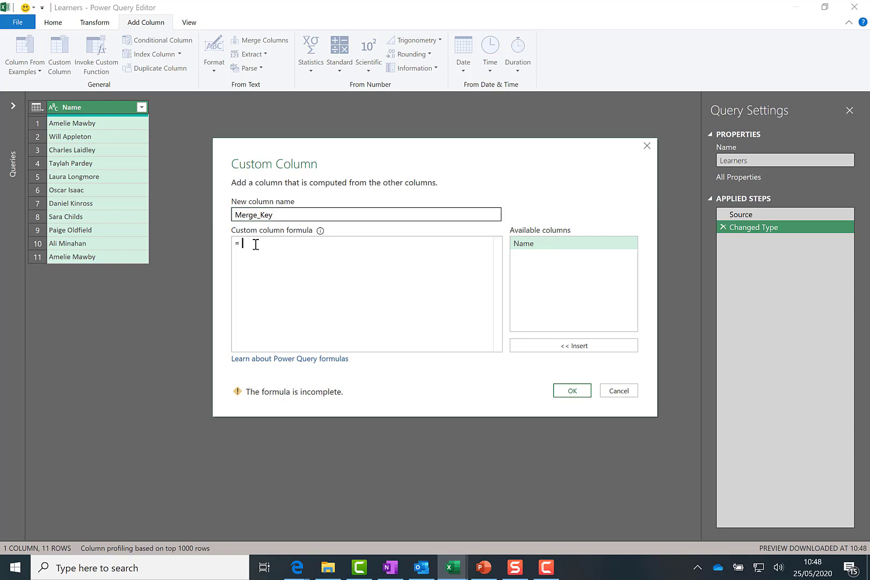
type("1")
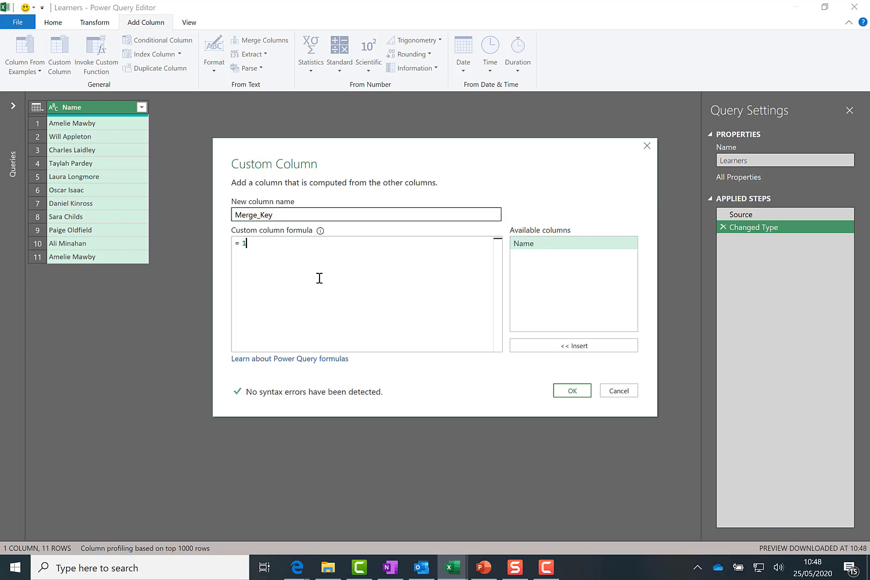
left_click(580, 394)
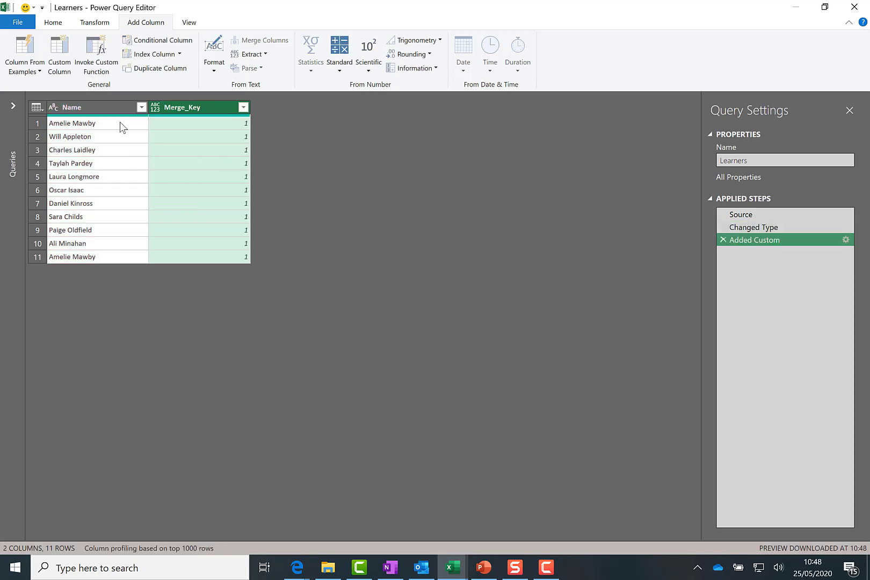
Close the query editor and load the Learners query as a connection only
left_click(55, 23)
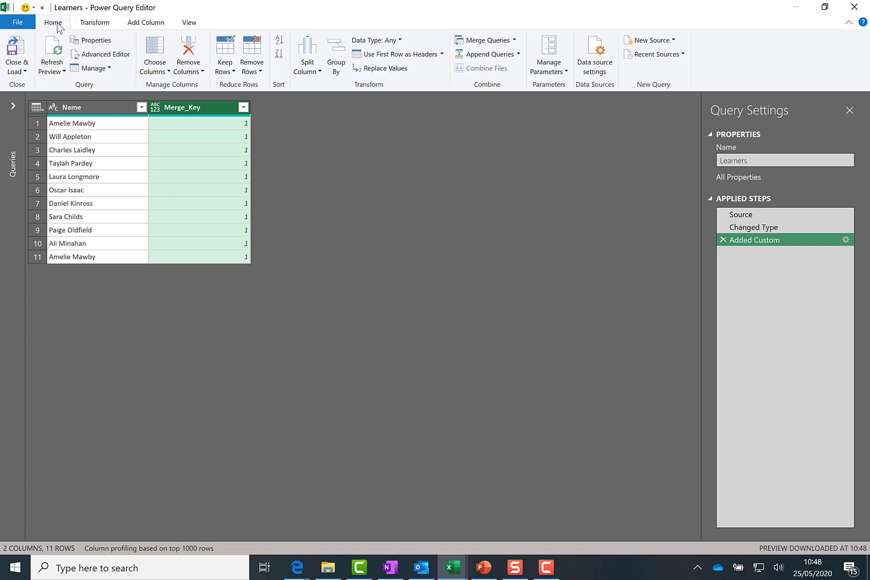
left_click(16, 70)
left_click(38, 98)
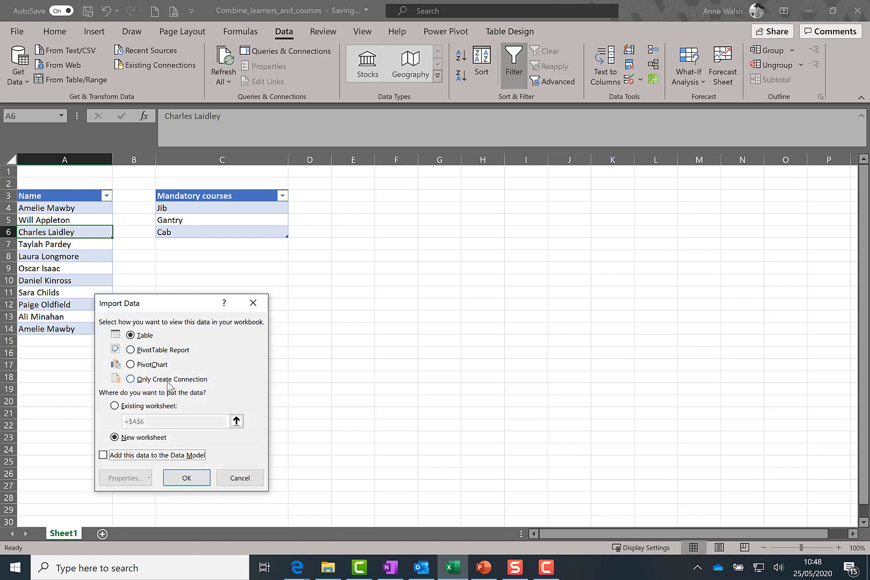
left_click(168, 379)
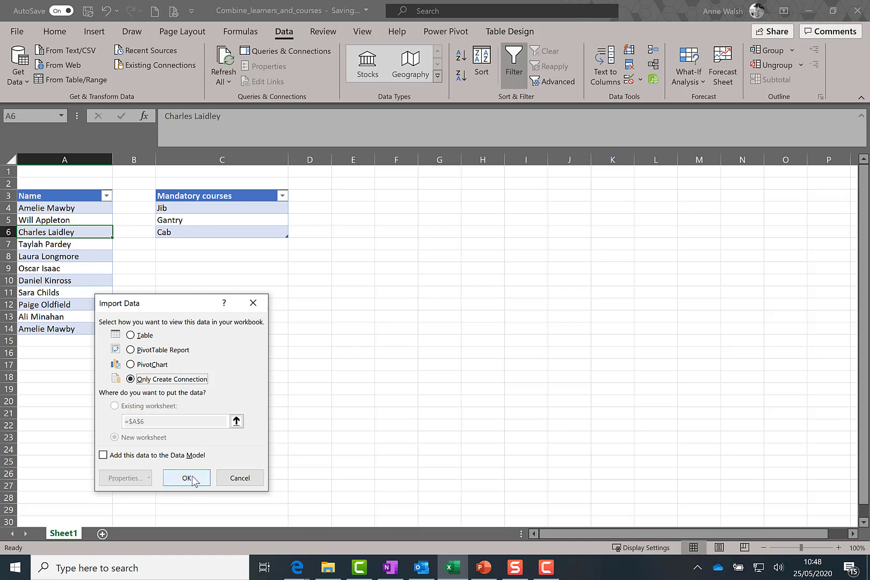
left_click(187, 478)
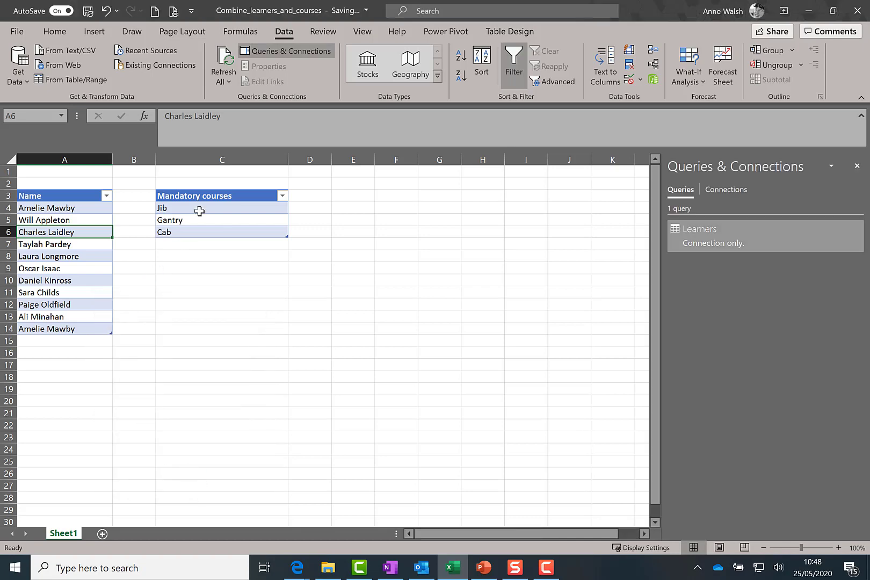
Bring the Mandatory courses table into Power Query and add a custom column named Merge_key with the formula = 1
left_click(199, 211)
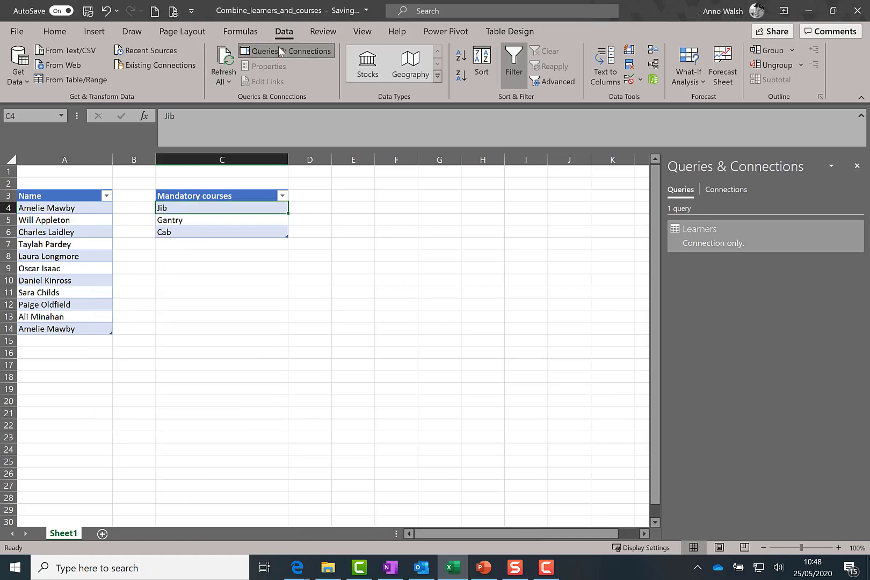
left_click(93, 81)
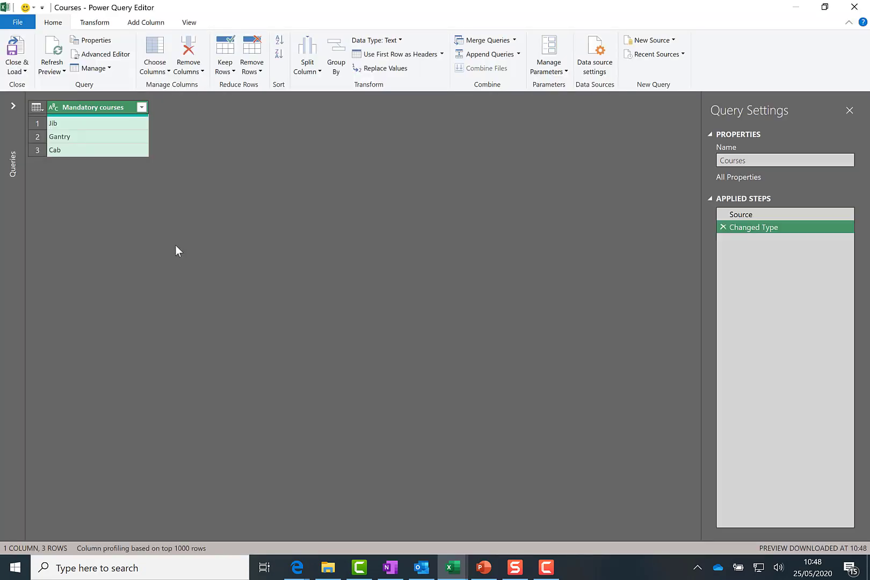
left_click(91, 24)
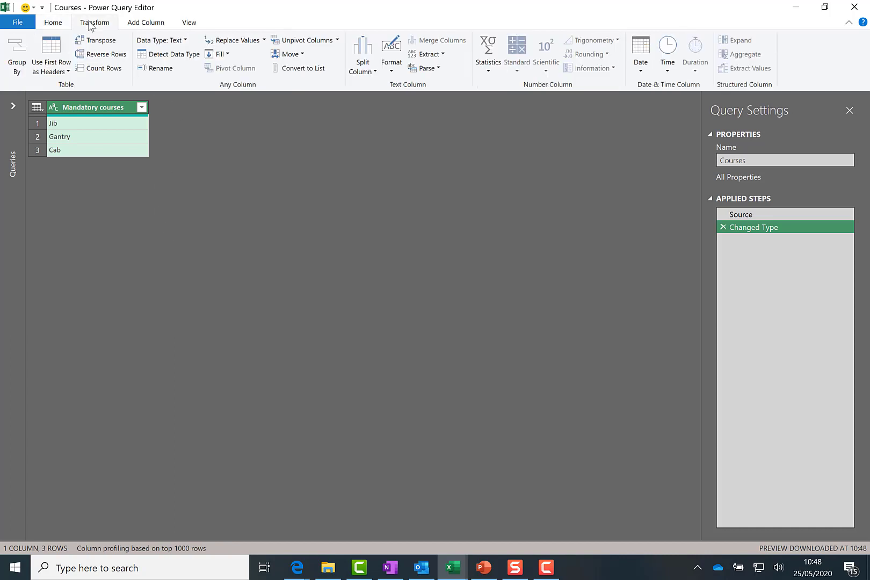
left_click(154, 22)
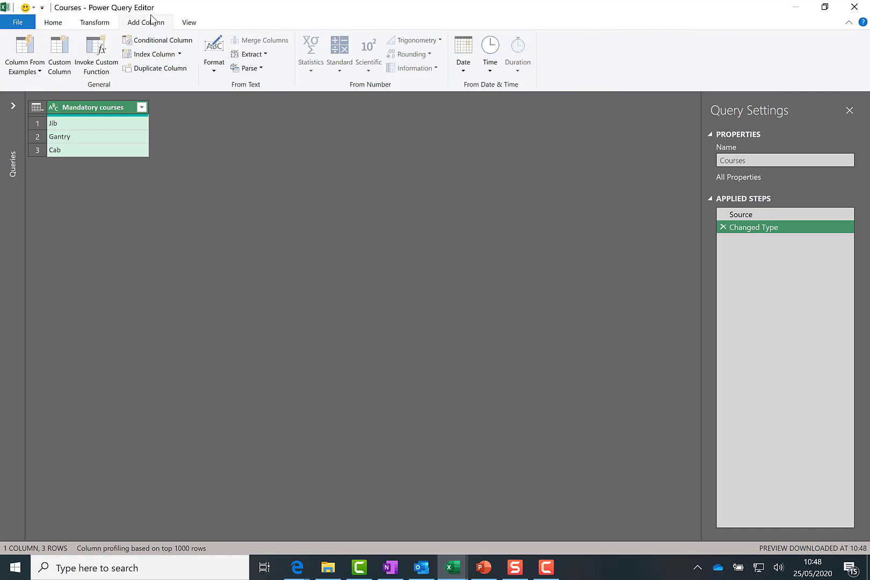
left_click(61, 74)
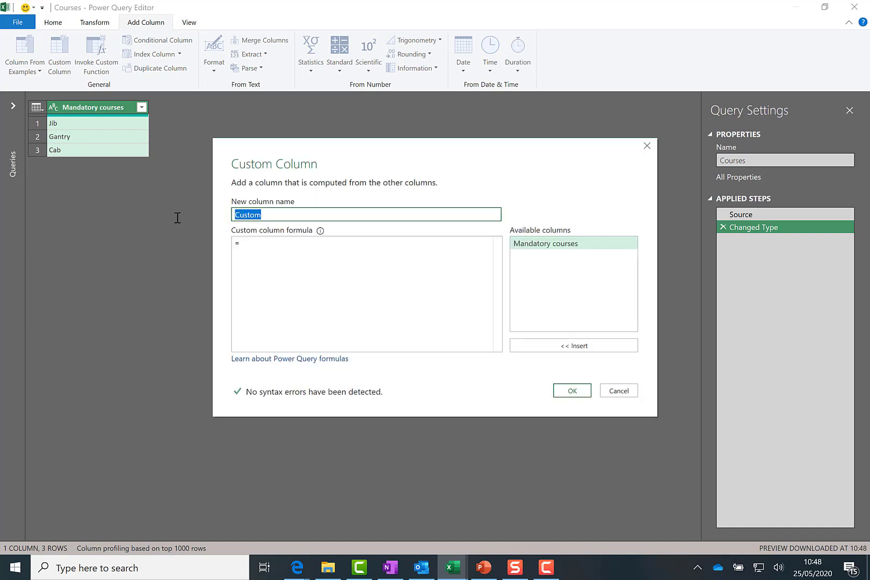
type("Merge")
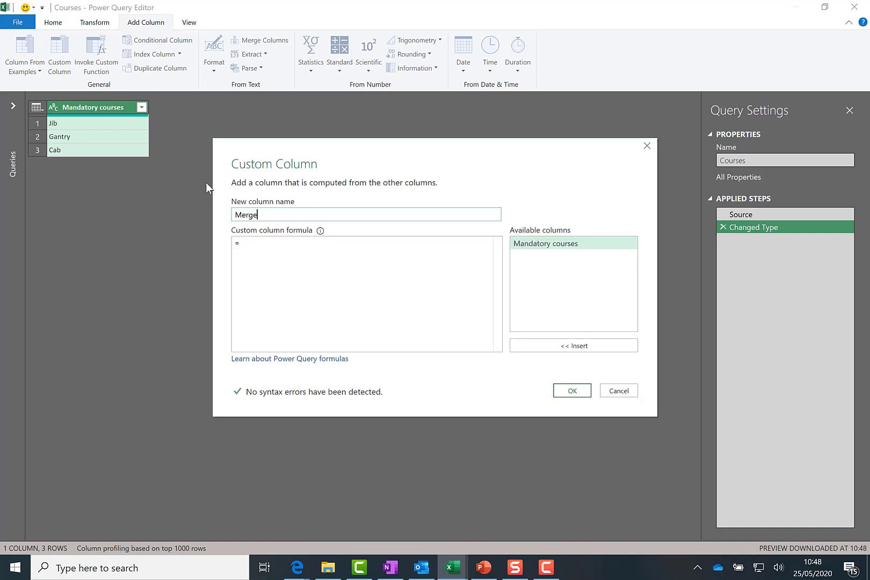
type("_key")
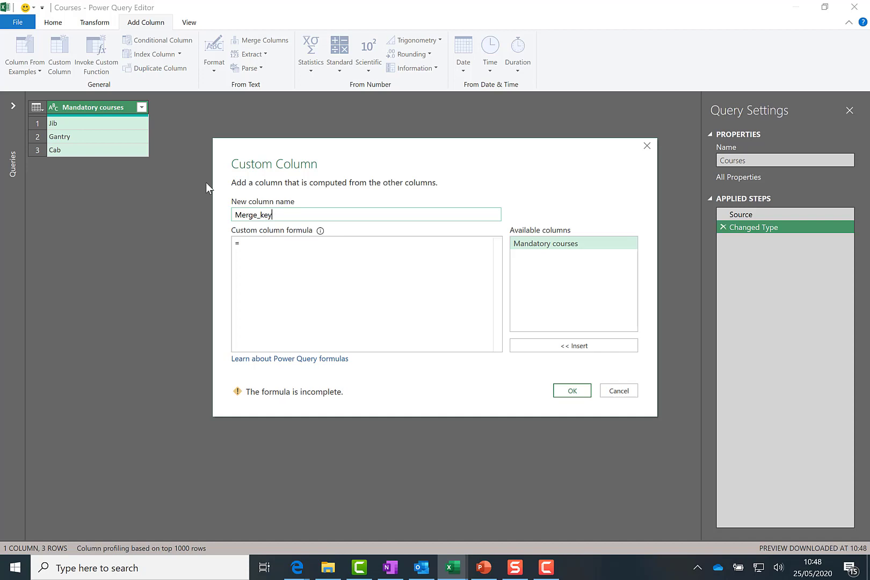
left_click(279, 248)
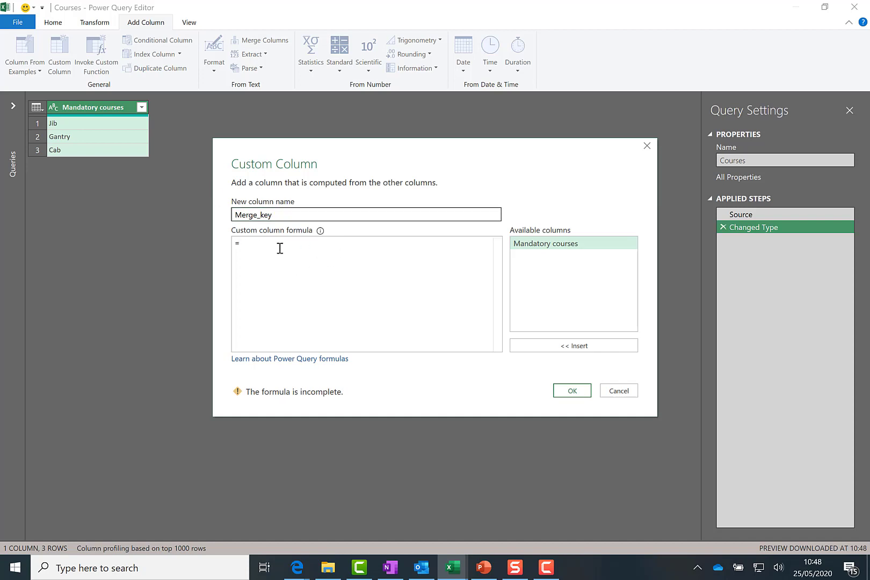
type("1")
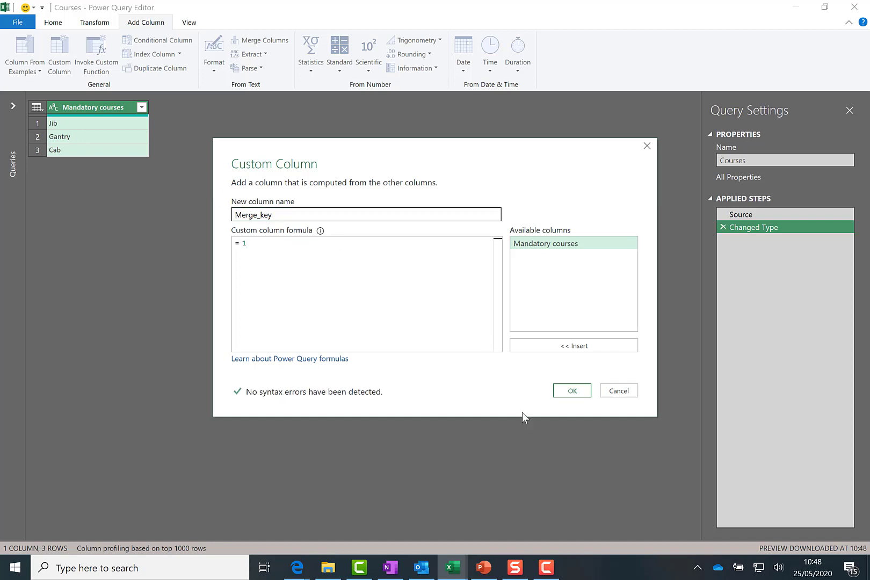
left_click(576, 393)
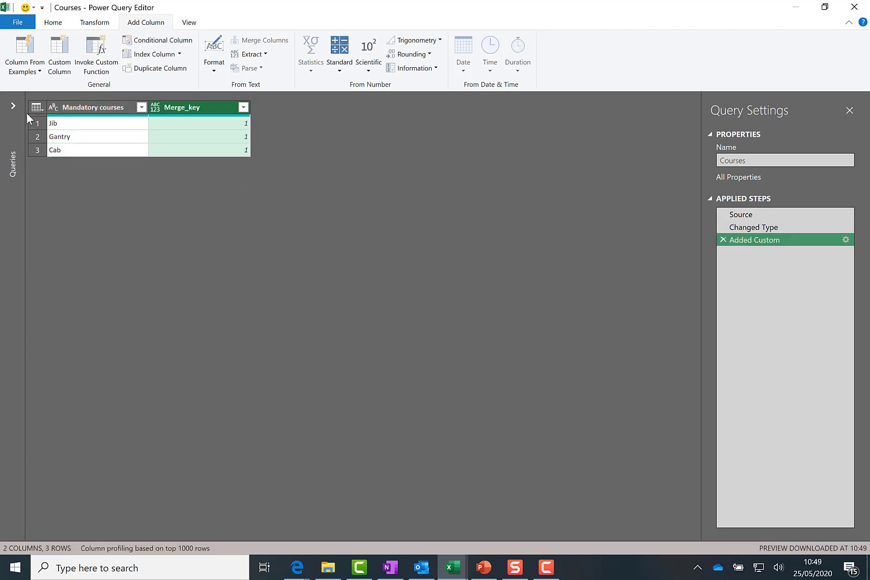
Create a new query that references the Learners query and rename it All_courses
left_click(13, 106)
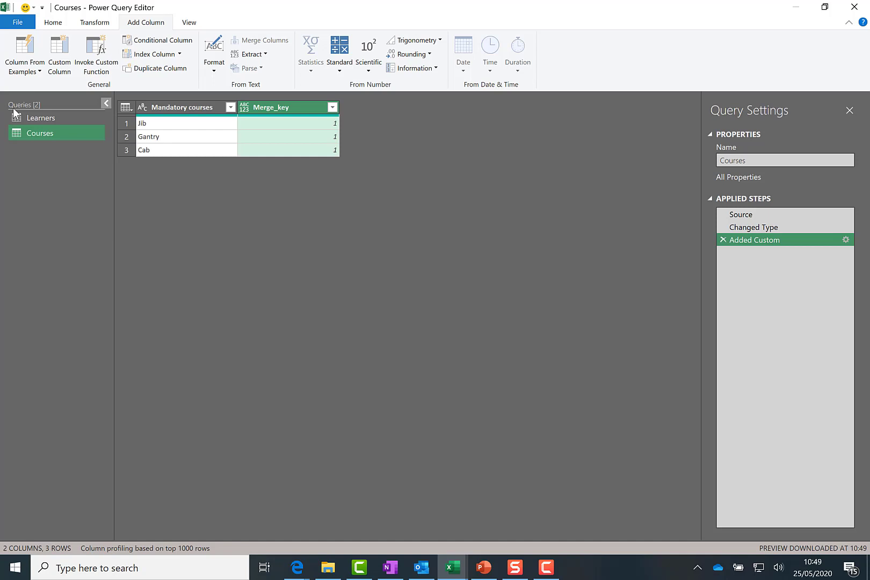
left_click(40, 119)
right_click(41, 119)
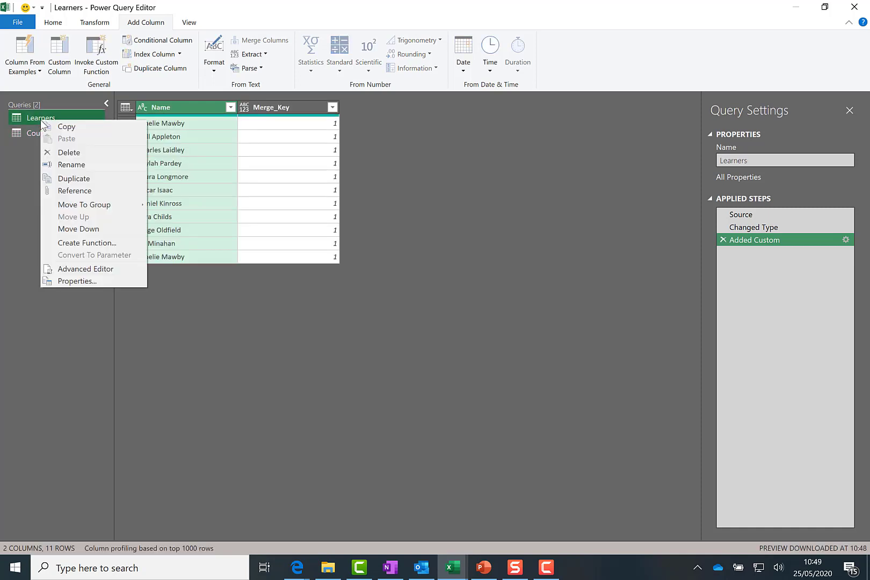
left_click(89, 192)
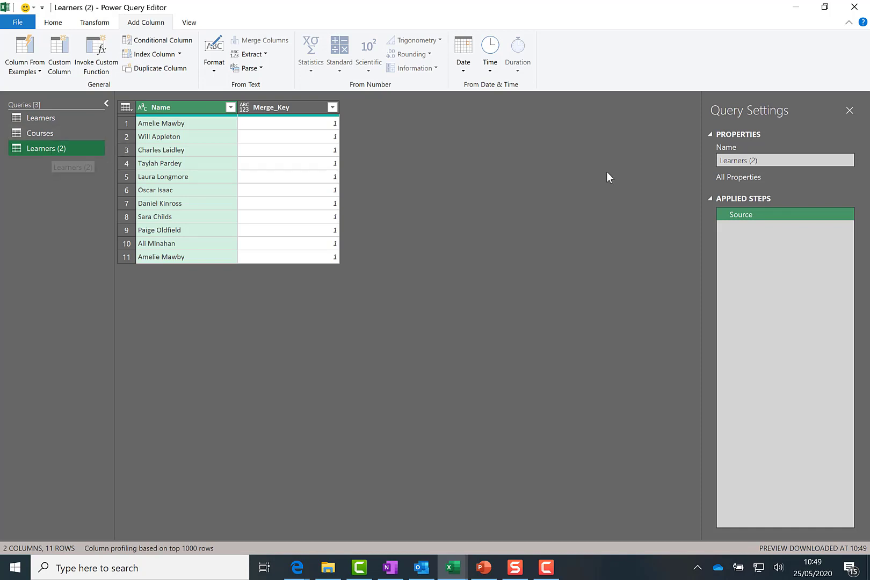
triple_click(758, 161)
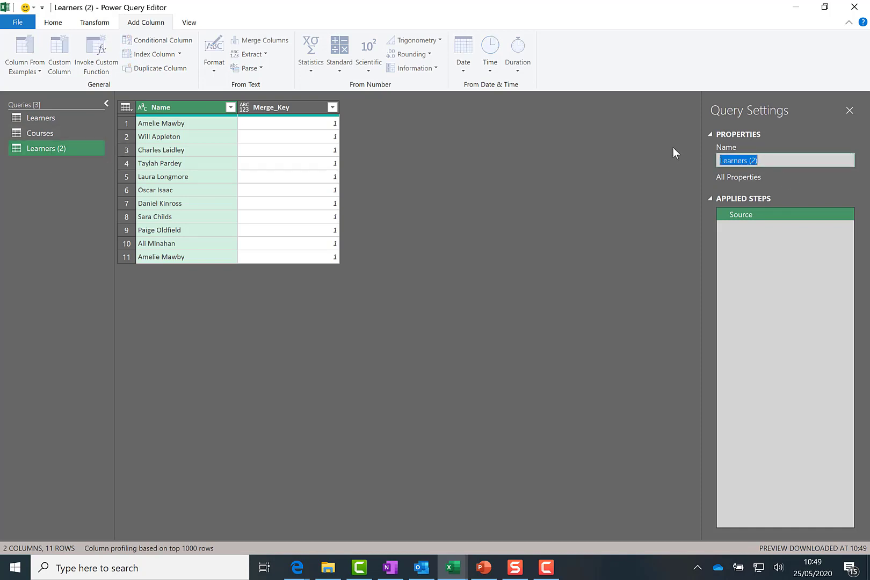
type("All_courses")
key("Return")
left_click(46, 24)
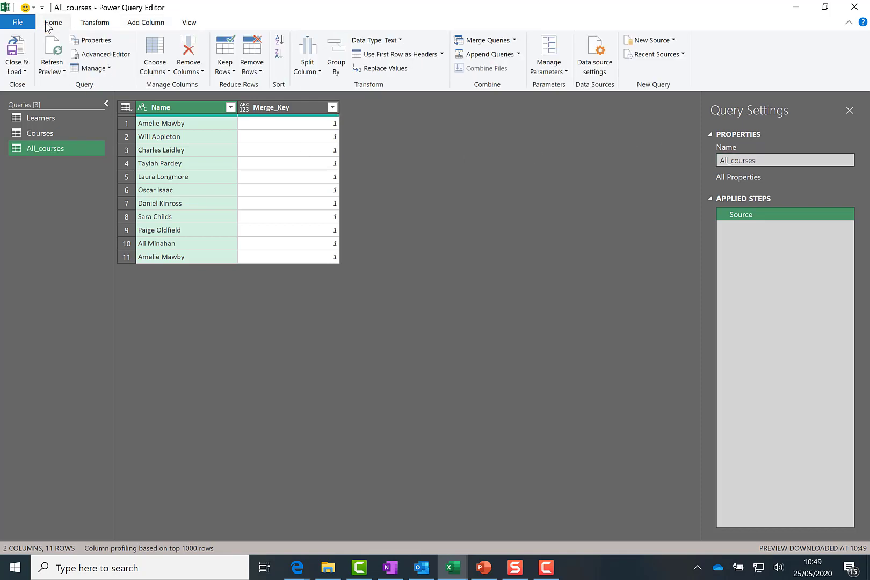
Merge All_courses with Courses as a new query, matching Merge_Key to Merge_key with a Left Outer join
left_click(515, 40)
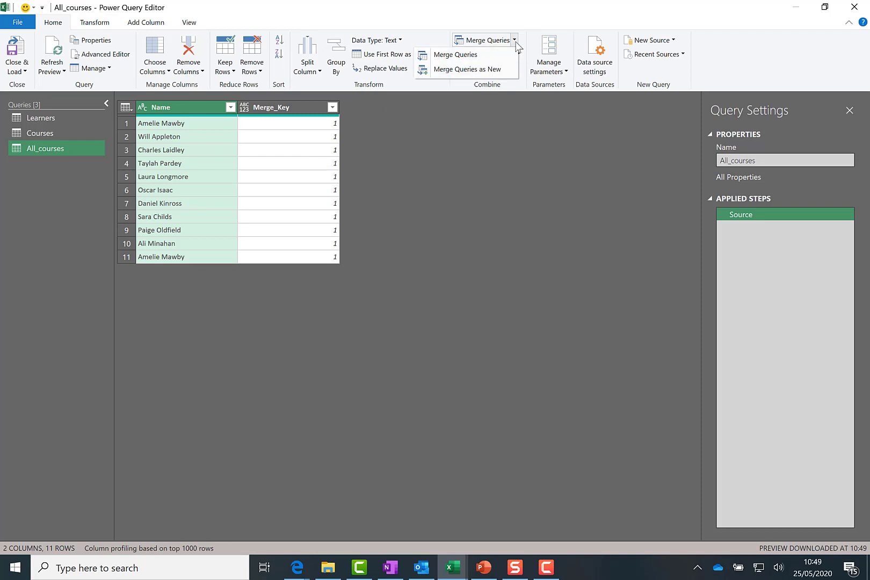
left_click(505, 70)
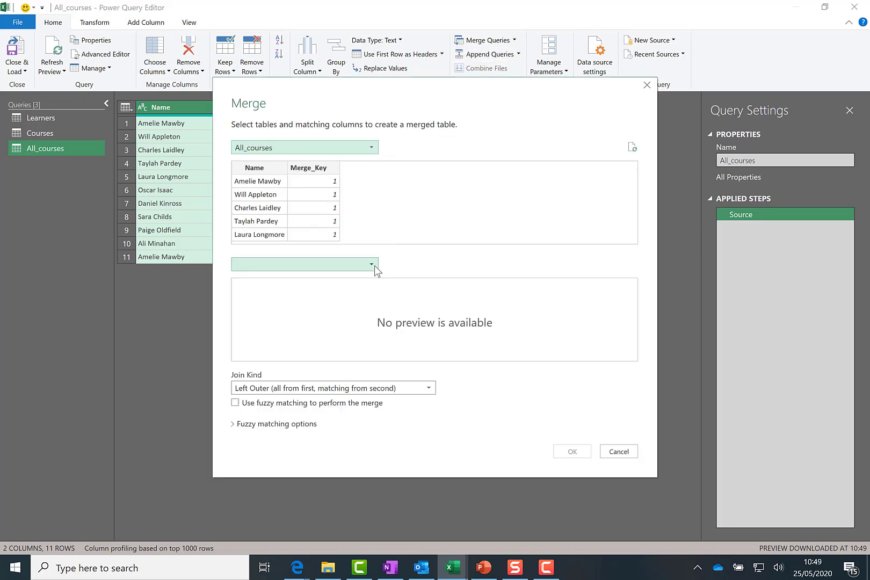
left_click(375, 266)
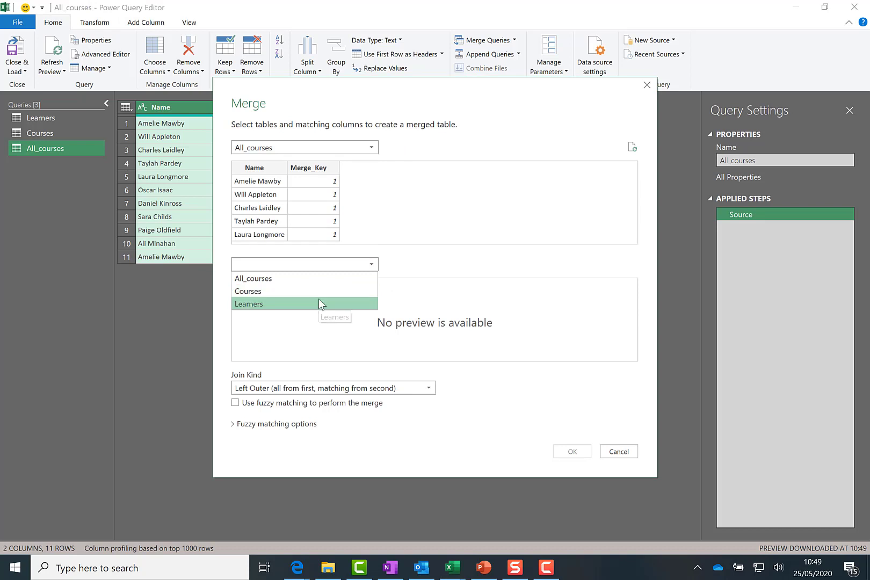
left_click(338, 146)
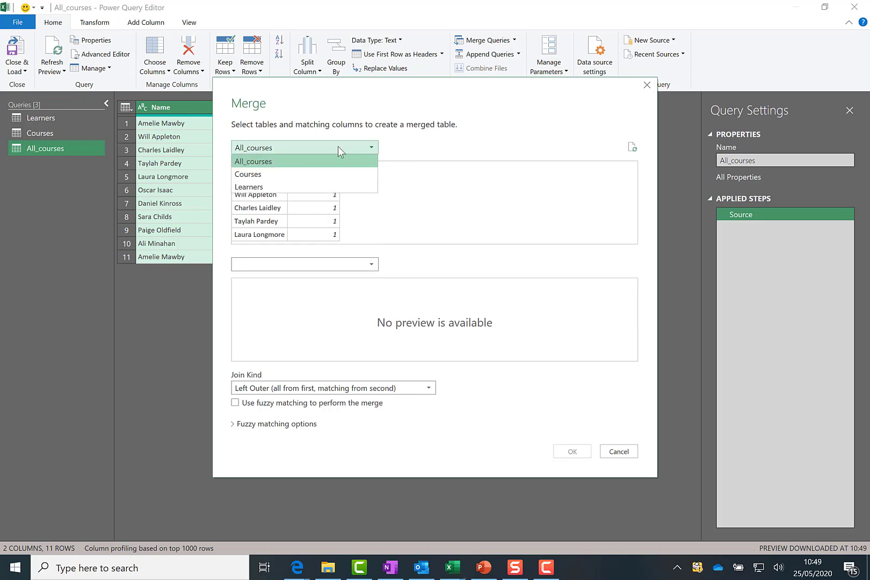
left_click(316, 175)
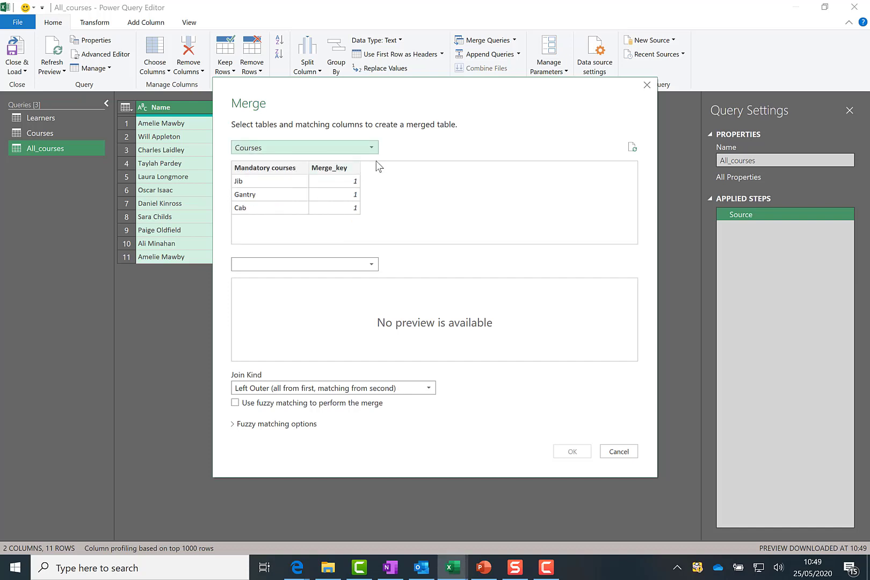
left_click(376, 265)
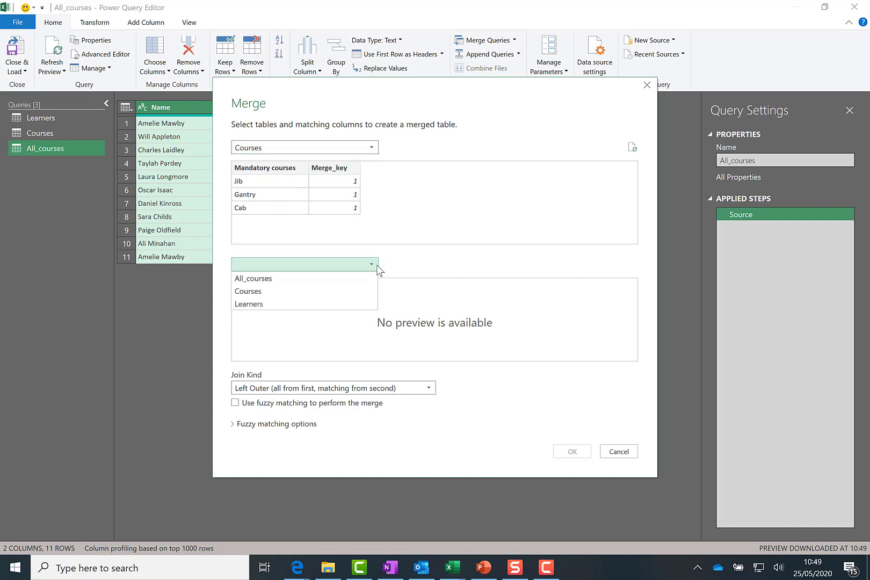
left_click(308, 314)
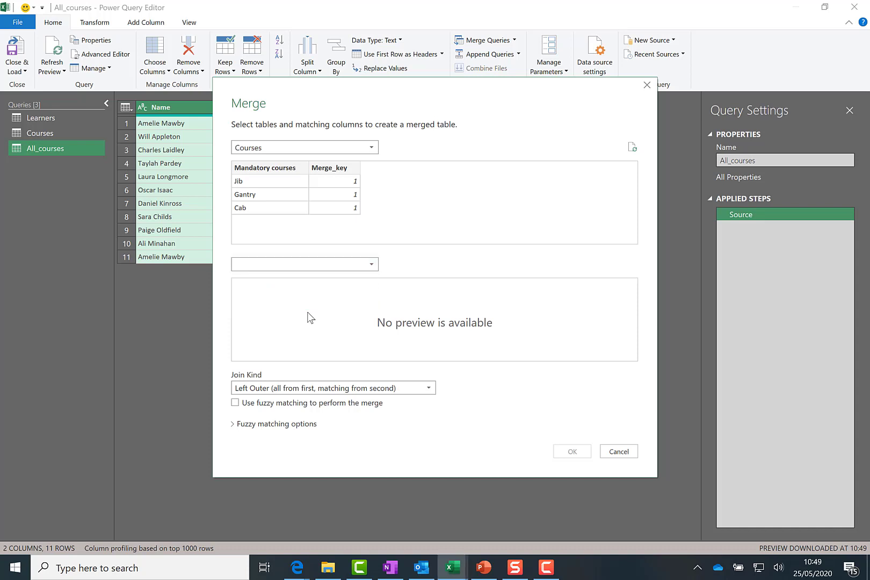
left_click(376, 264)
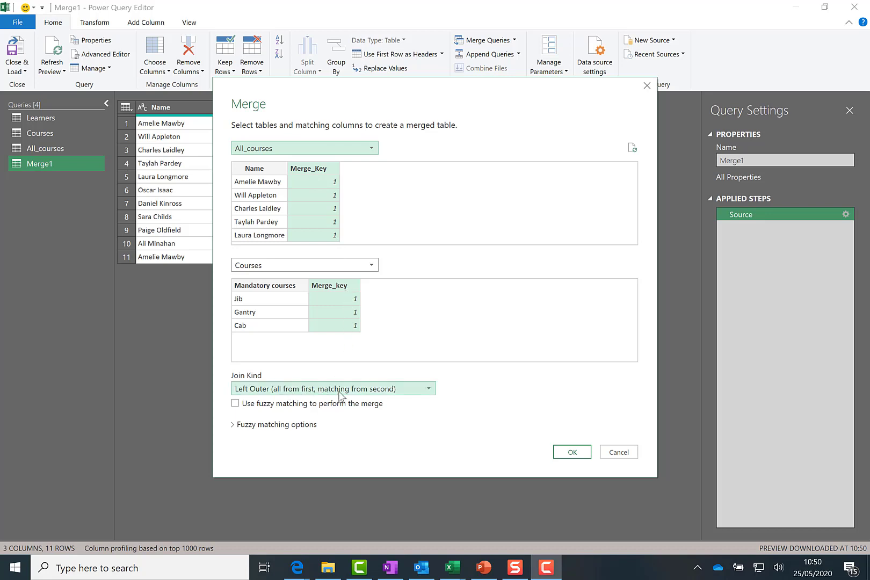
left_click(570, 453)
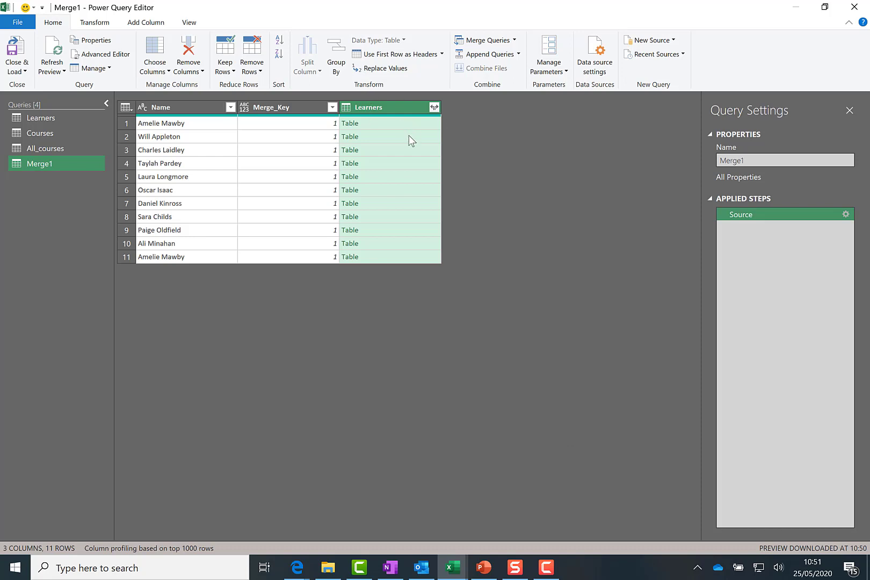
Expand the merged Learners table column to only Mandatory courses, without the original column name as prefix
left_click(434, 107)
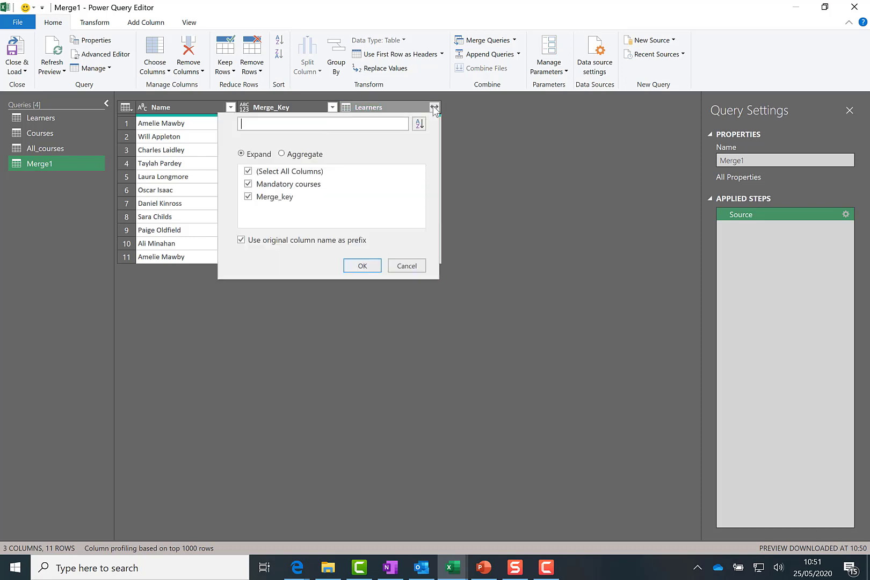
left_click(284, 177)
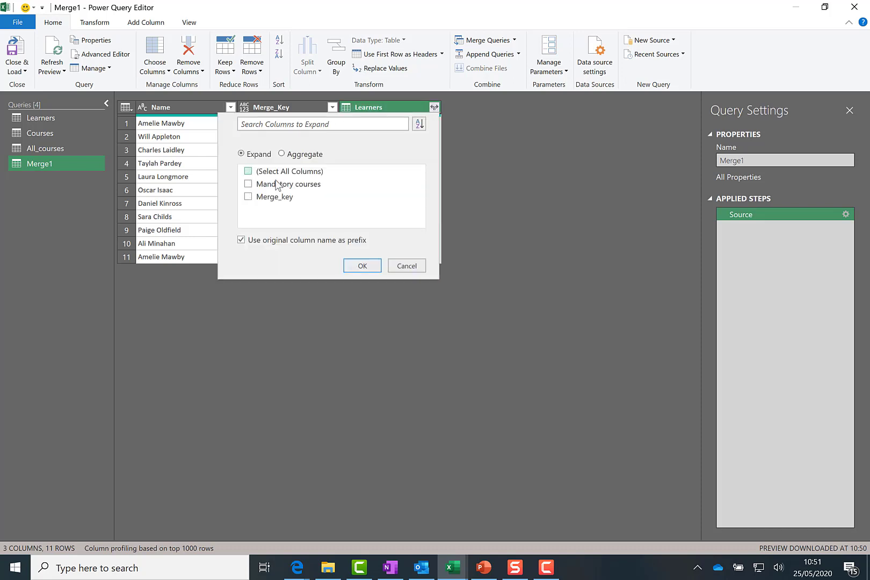
left_click(248, 184)
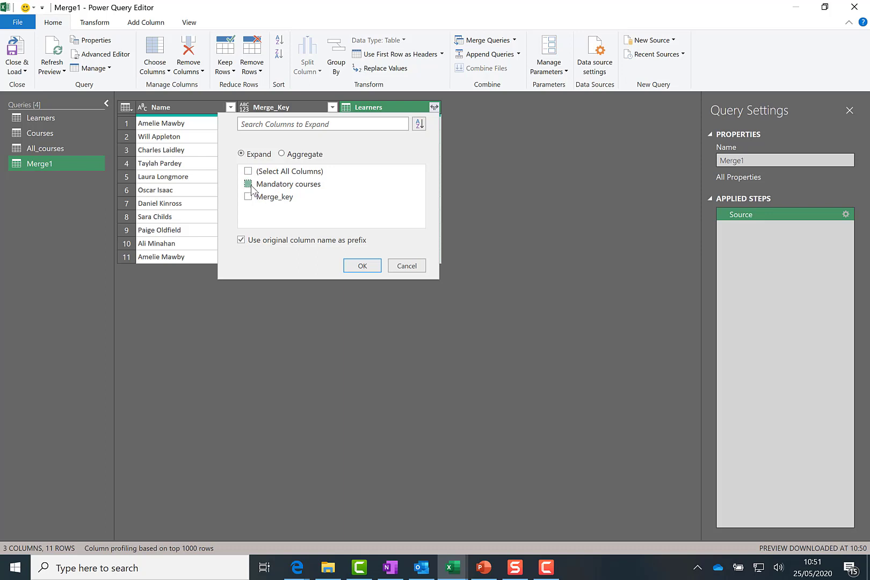
left_click(242, 240)
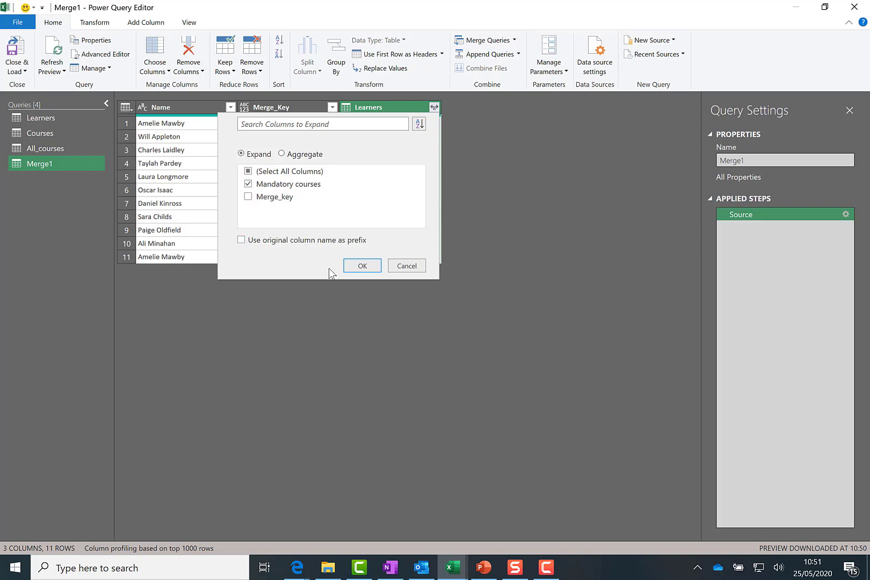
left_click(368, 266)
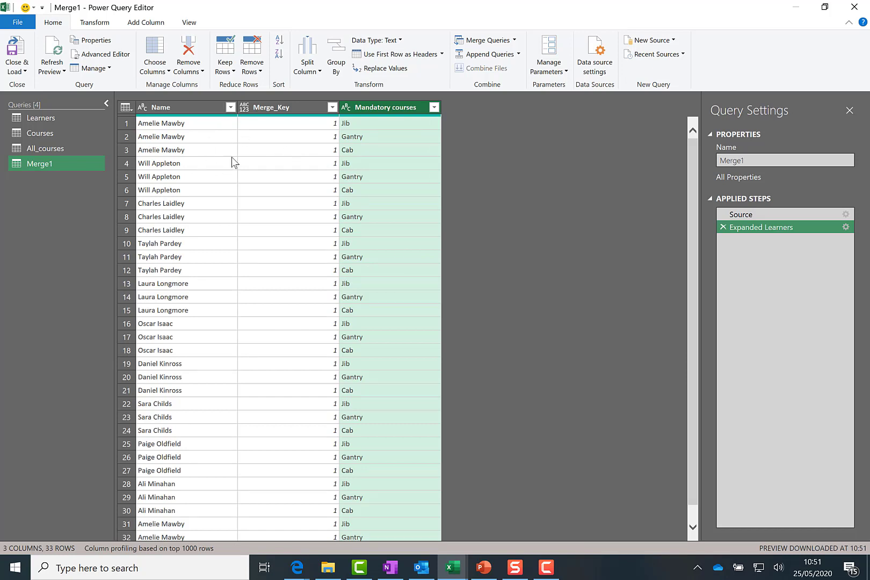
Remove the Merge_Key column from the Merge1 query
left_click(292, 109)
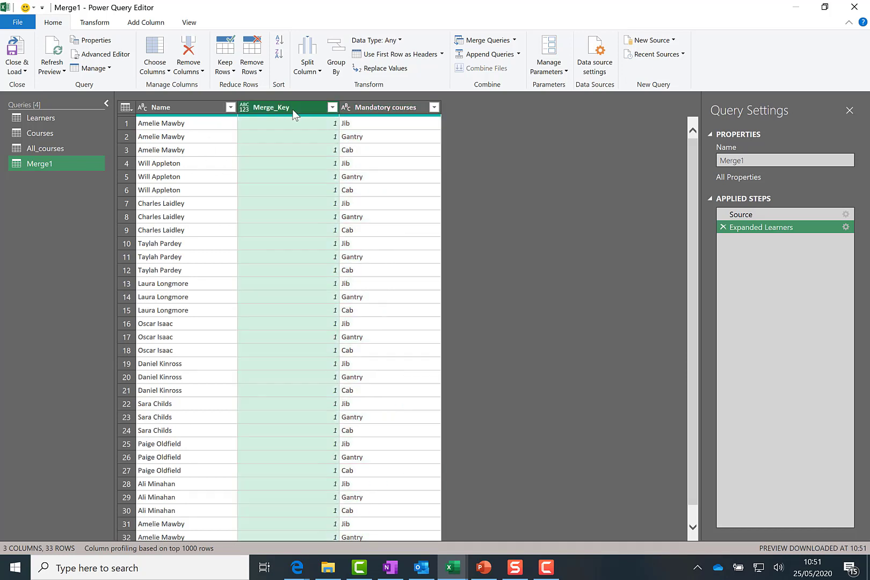
right_click(294, 111)
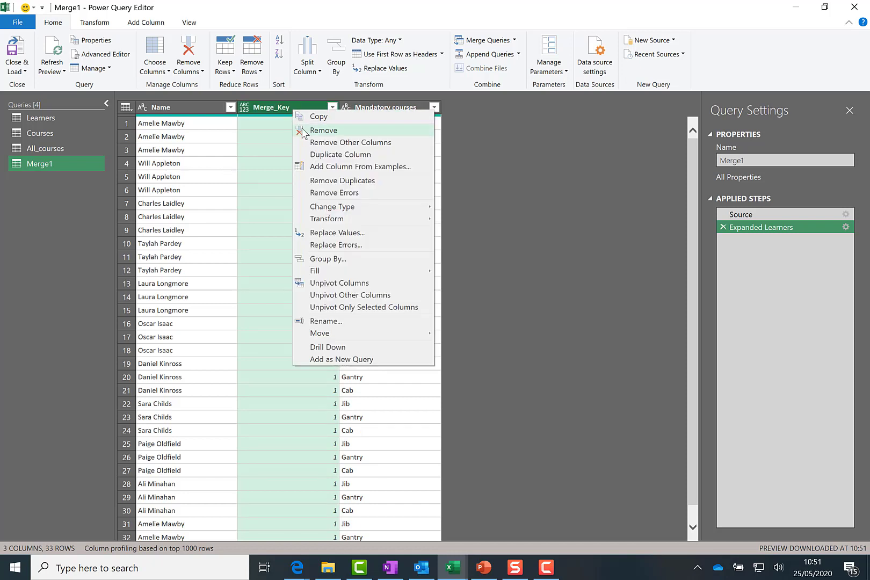
left_click(304, 131)
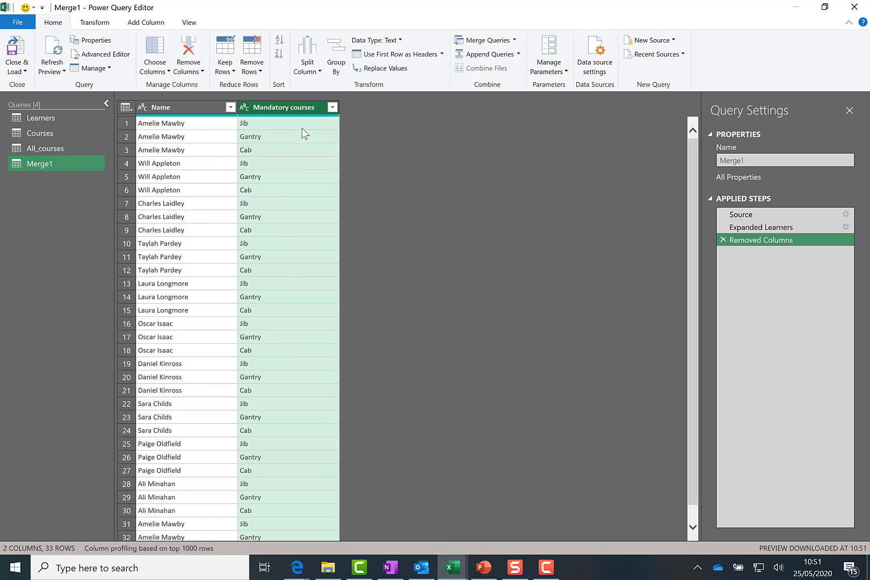
Close the query editor and load the new queries as tables on new worksheets
left_click(24, 72)
left_click(35, 99)
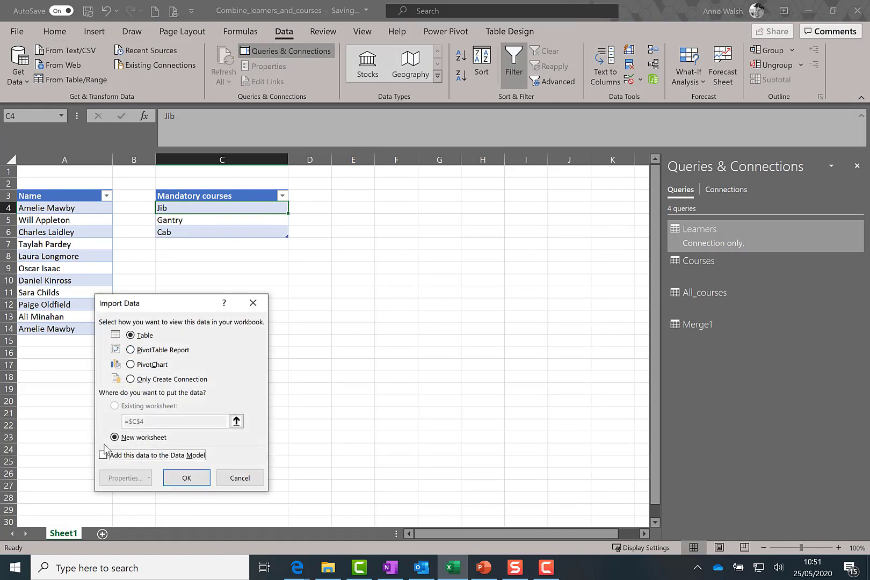
left_click(188, 479)
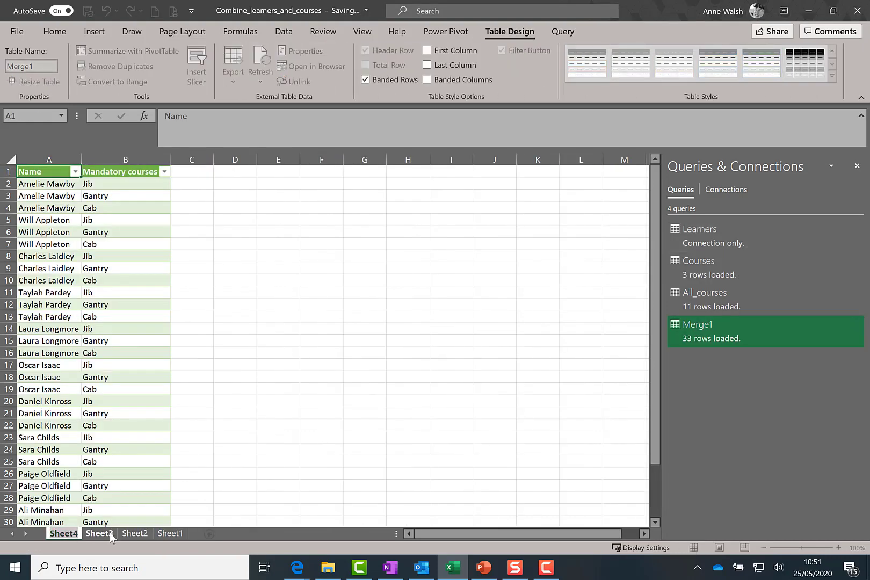
Rename the worksheet holding the merged table as All courses
key("alt+h")
type("orAll cour")
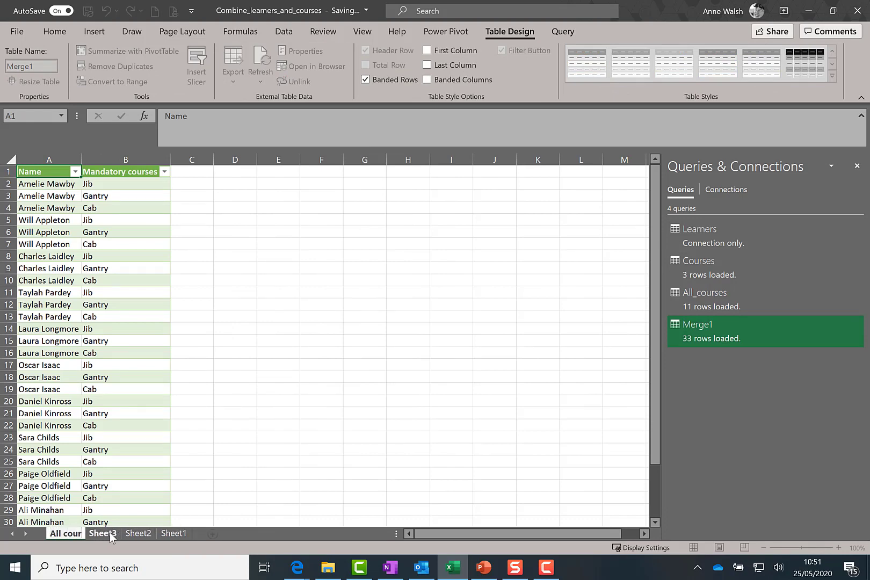
type("ses")
key("Return")
Add a Date column beside Mandatory courses in the merged table and enter 1/4/2020 in its first row
left_click(198, 186)
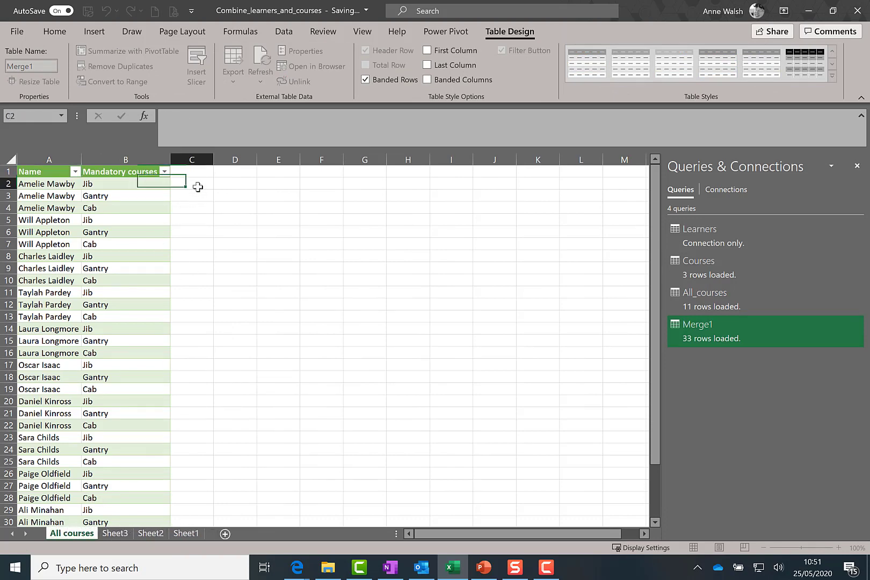
left_click(195, 171)
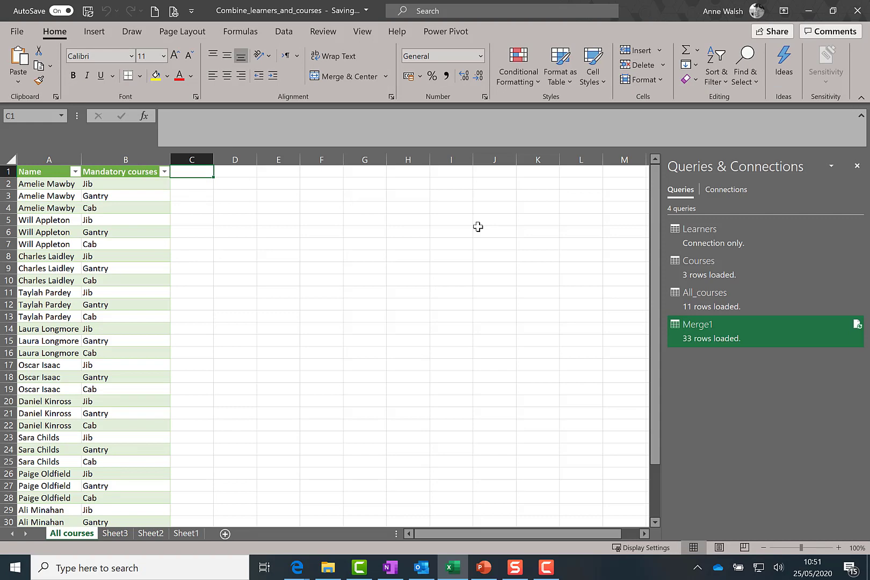
type("Date")
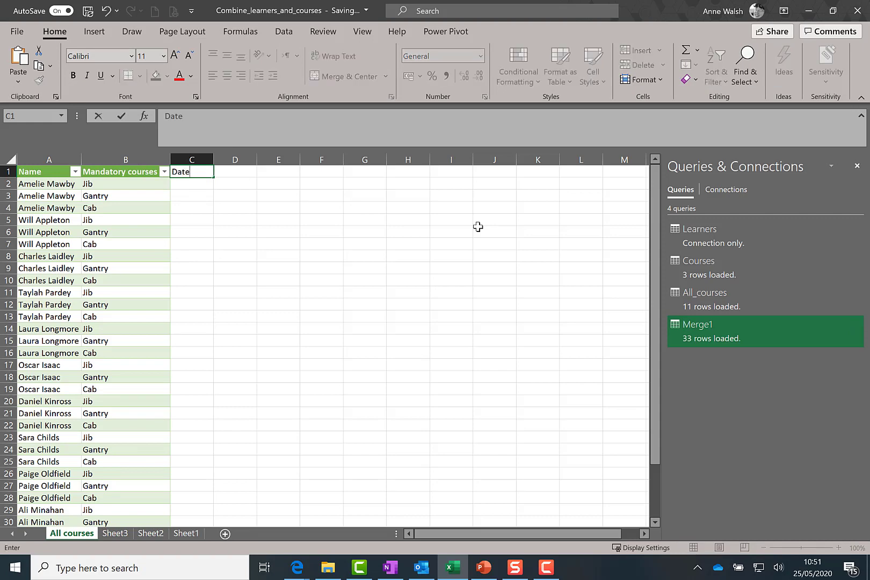
left_click(198, 186)
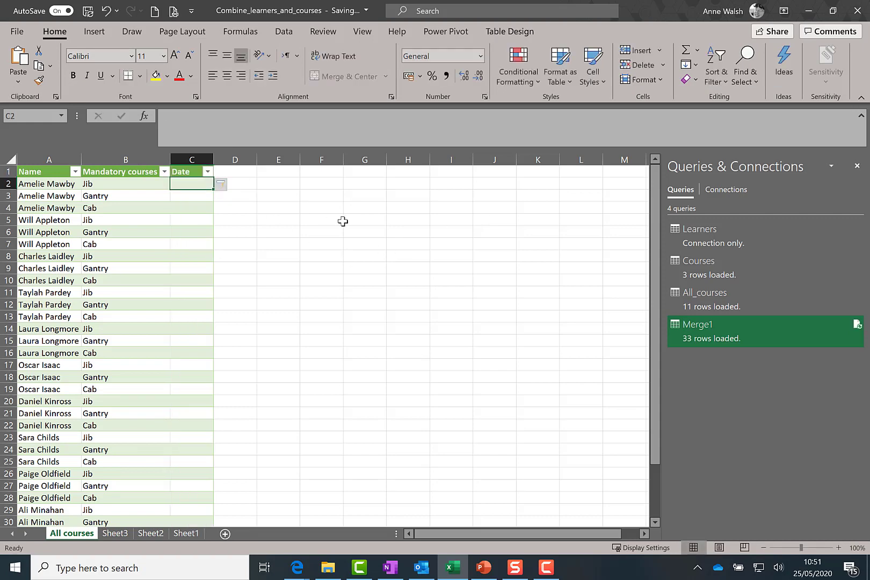
type("1/4/2020")
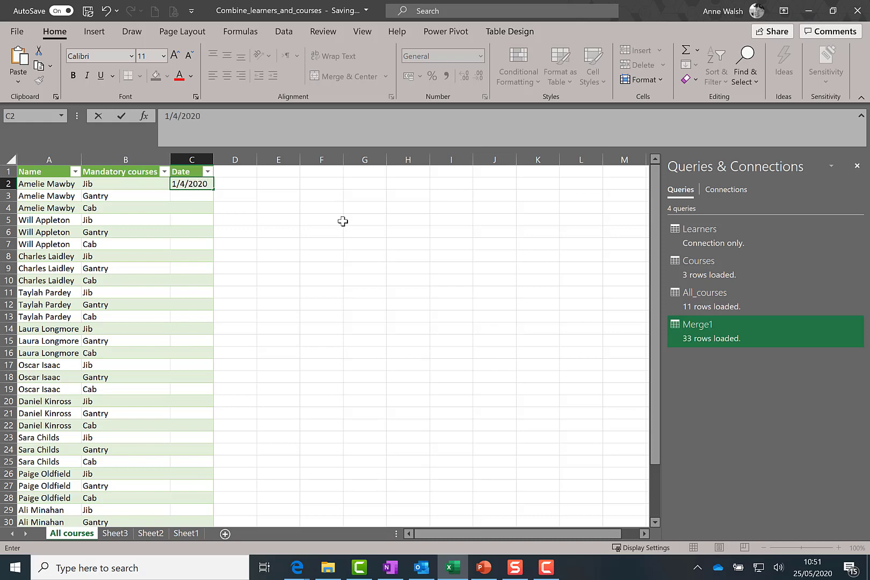
key("Return")
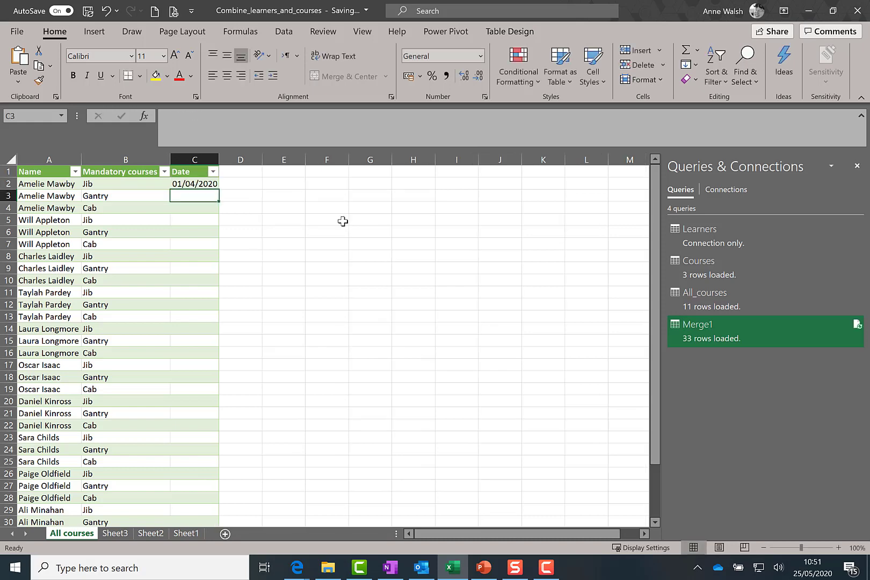
Add a new learner's full name in cell A15, directly below the Name table on Sheet1
left_click(185, 534)
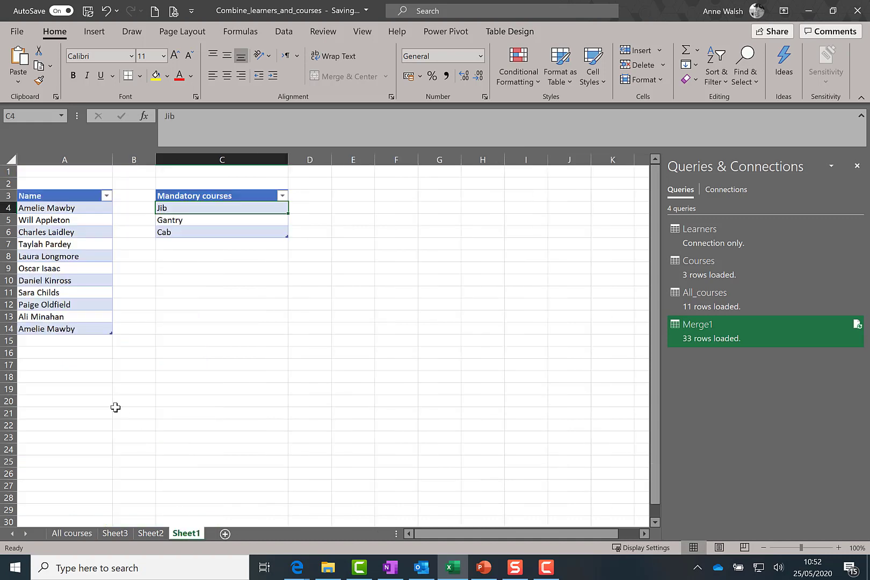
left_click(85, 343)
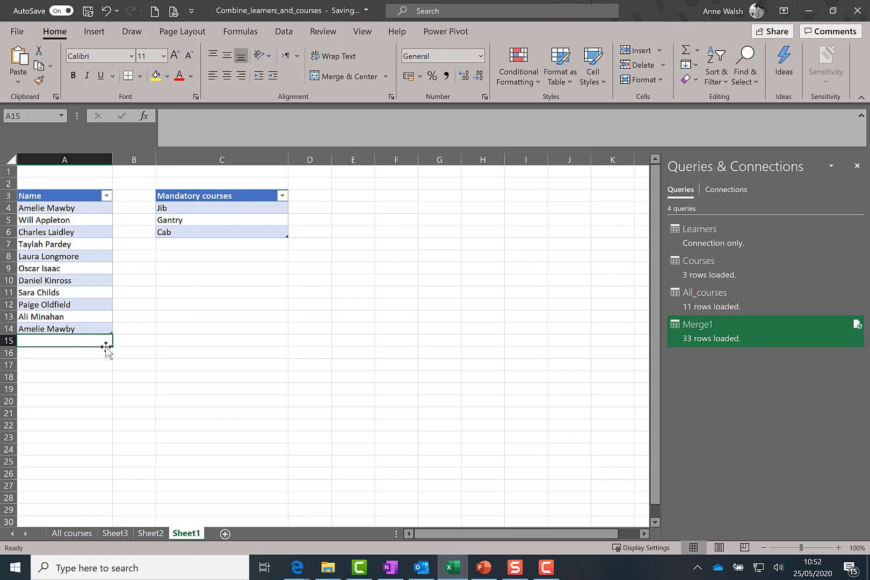
type("Mer")
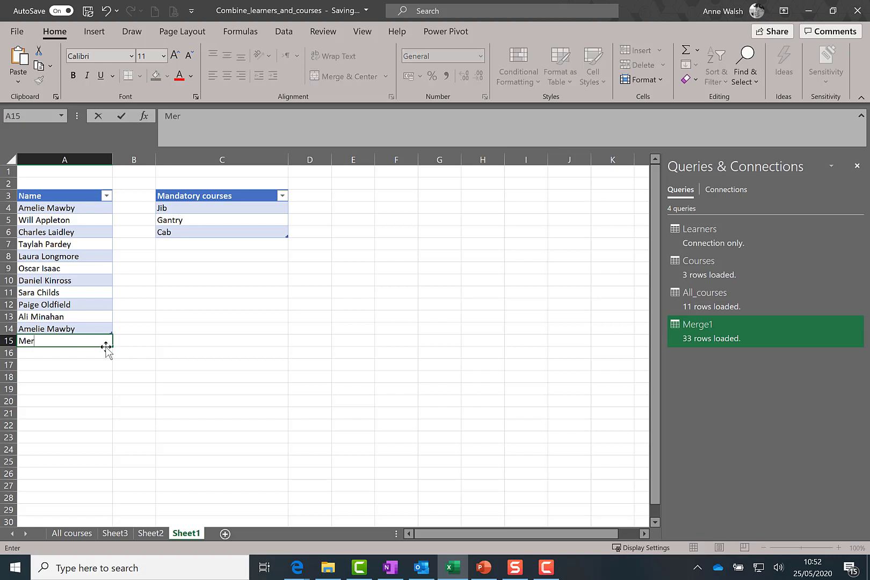
key("BackSpace")
key("BackSpace")
type("egilda Puddifoot")
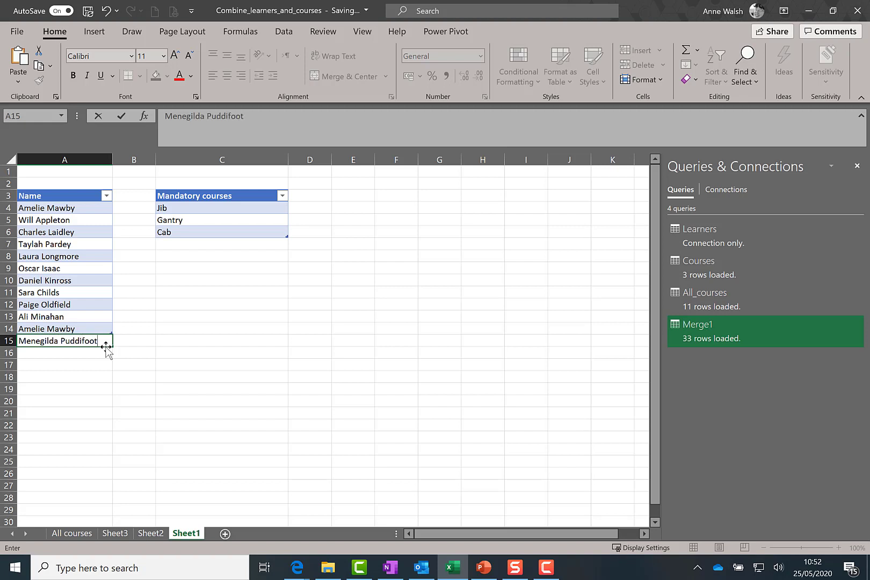
left_click(237, 249)
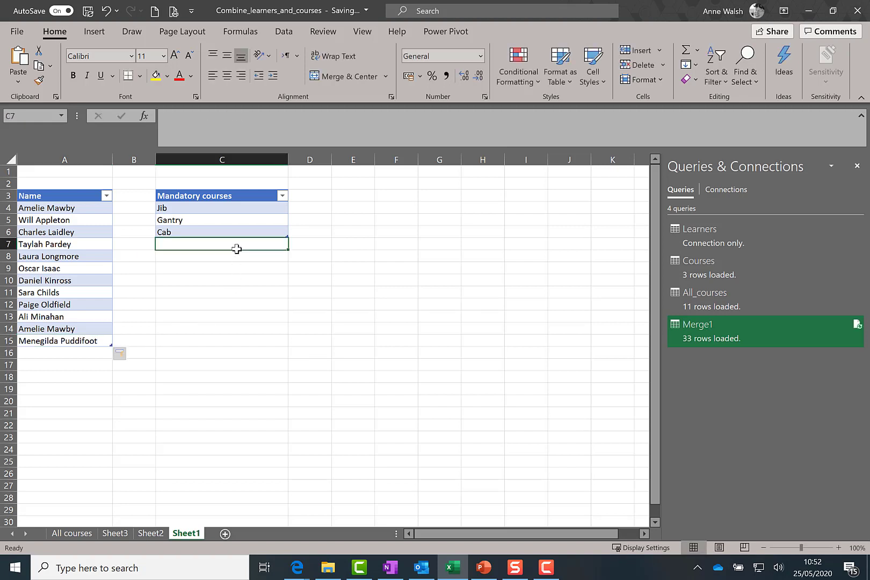
Refresh the merged table on the All courses sheet and check its last rows for the added learner
left_click(80, 534)
right_click(89, 267)
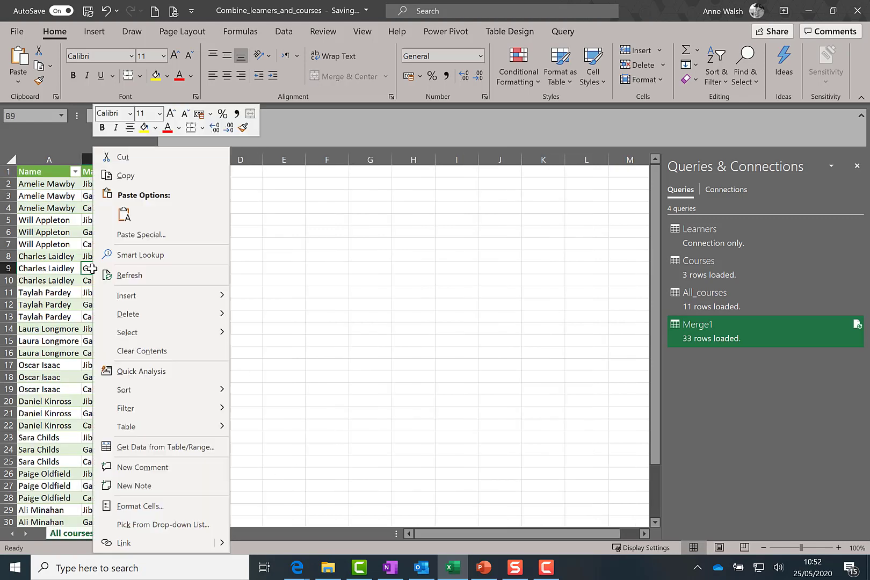
left_click(123, 277)
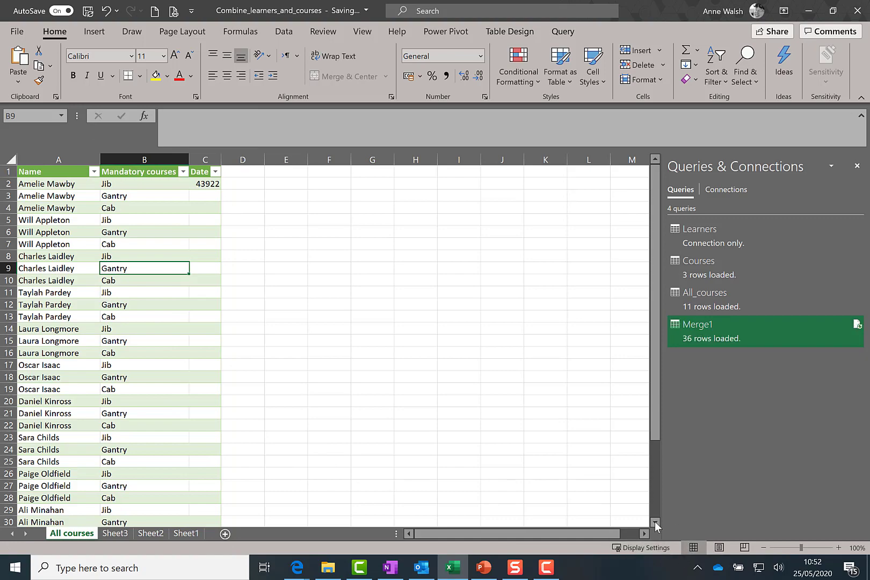
left_click(655, 522)
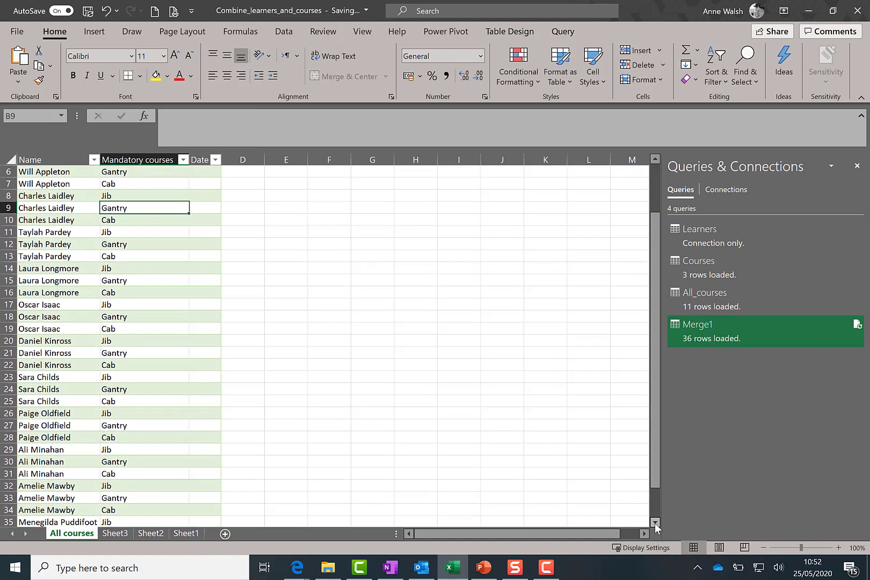
left_click_drag(657, 466, 657, 419)
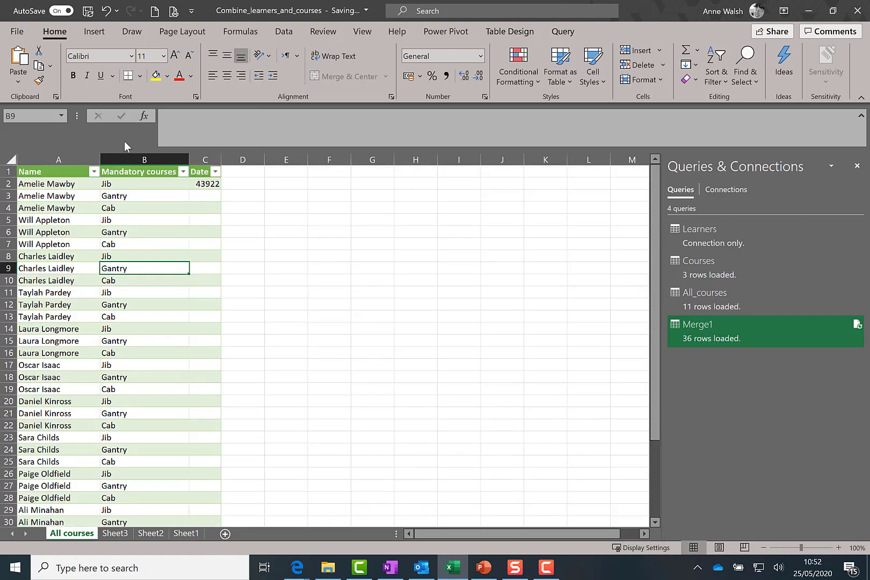
Sort the merged table on the All courses sheet by Name from A to Z and review its rows
left_click(93, 171)
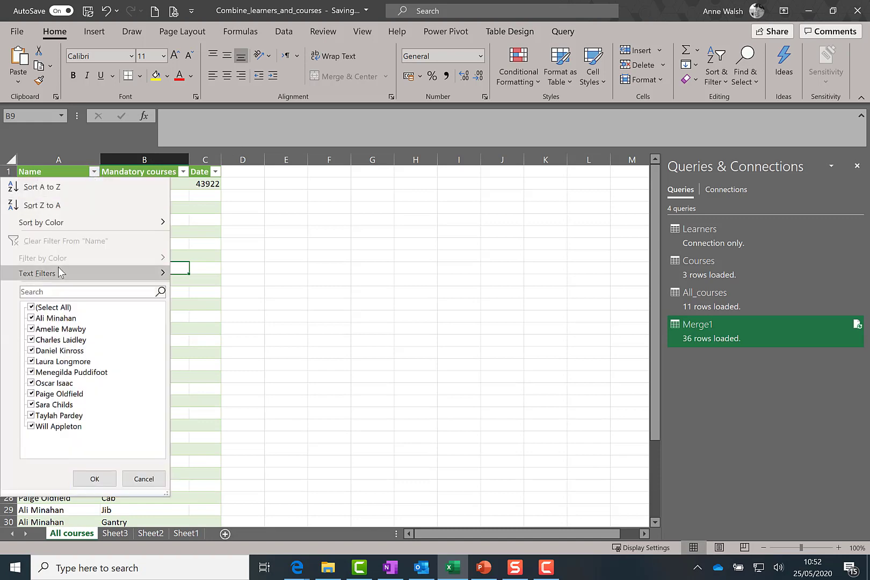
left_click(78, 188)
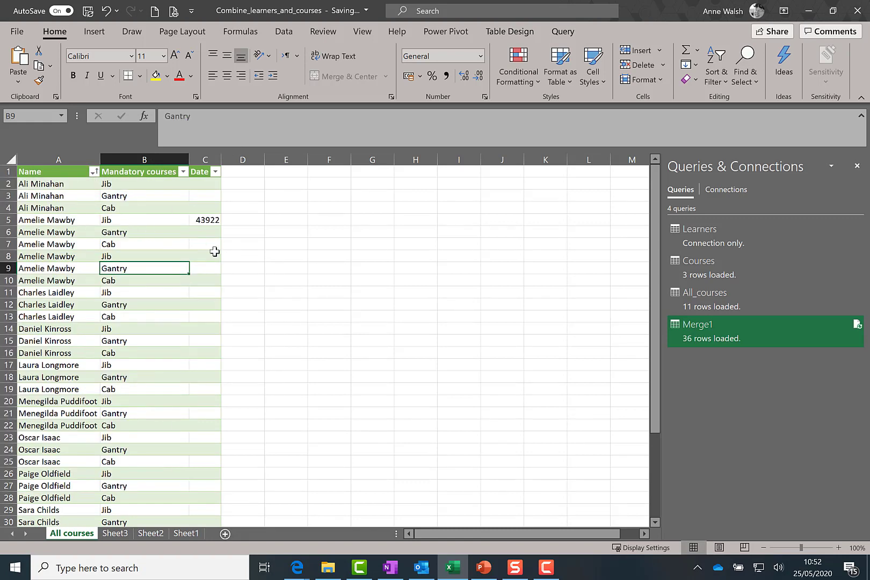
left_click(655, 522)
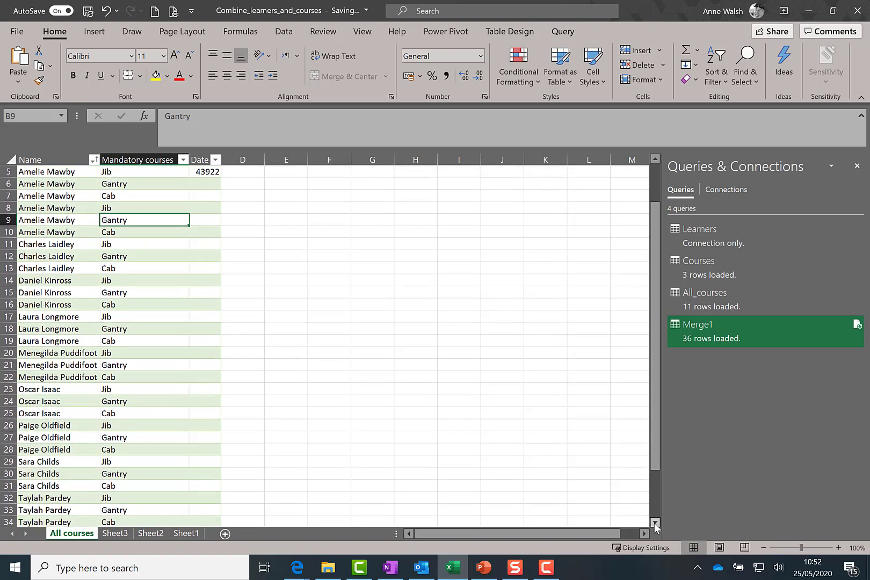
left_click(656, 522)
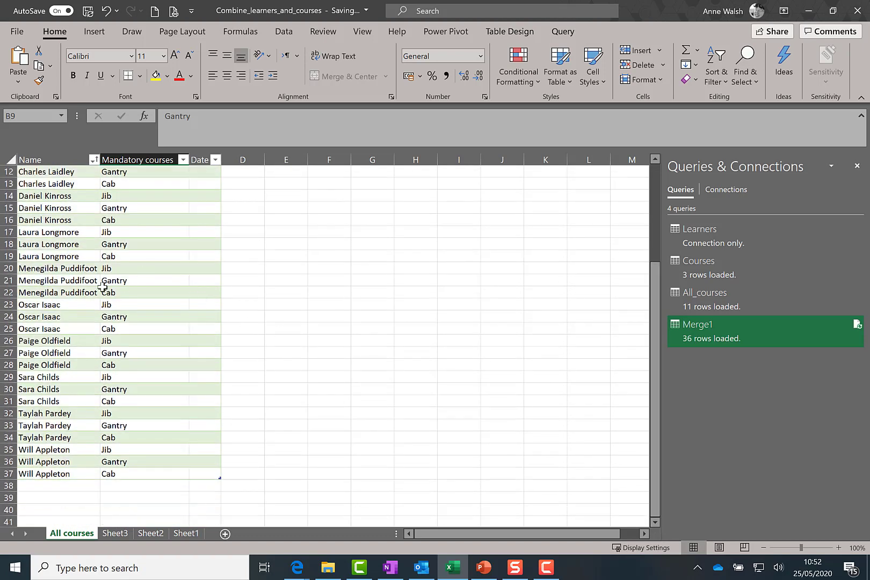
left_click_drag(652, 432, 654, 251)
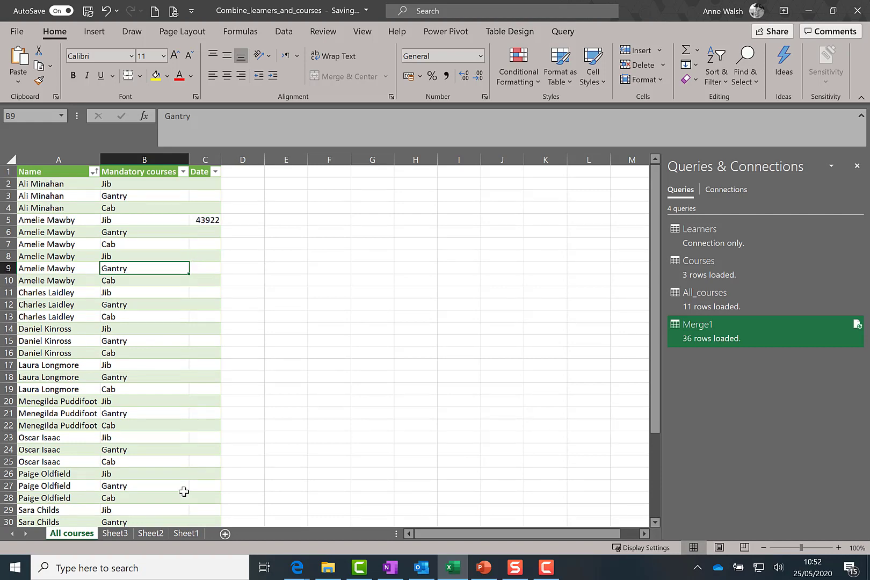
Add Forklift in cell C7, directly below the last entry of the Mandatory courses table on Sheet1
left_click(186, 533)
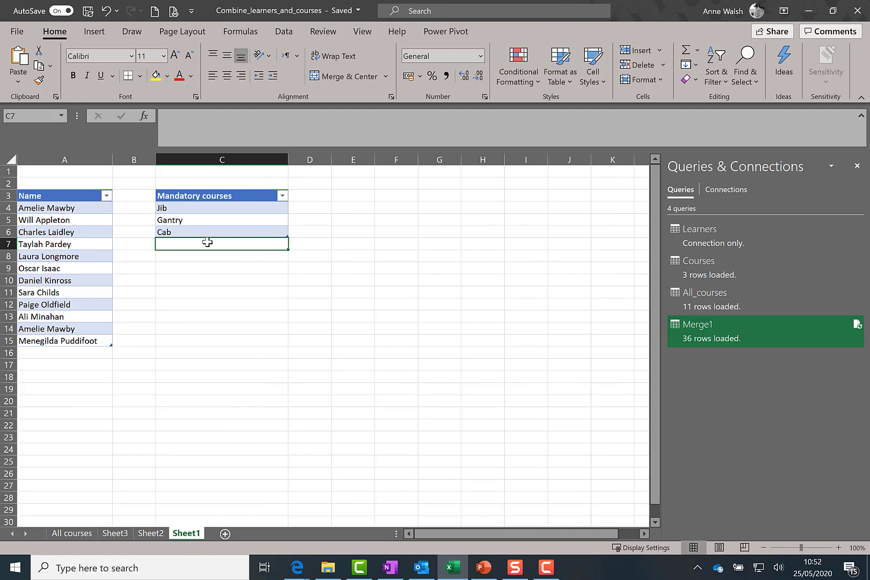
type("Forklift")
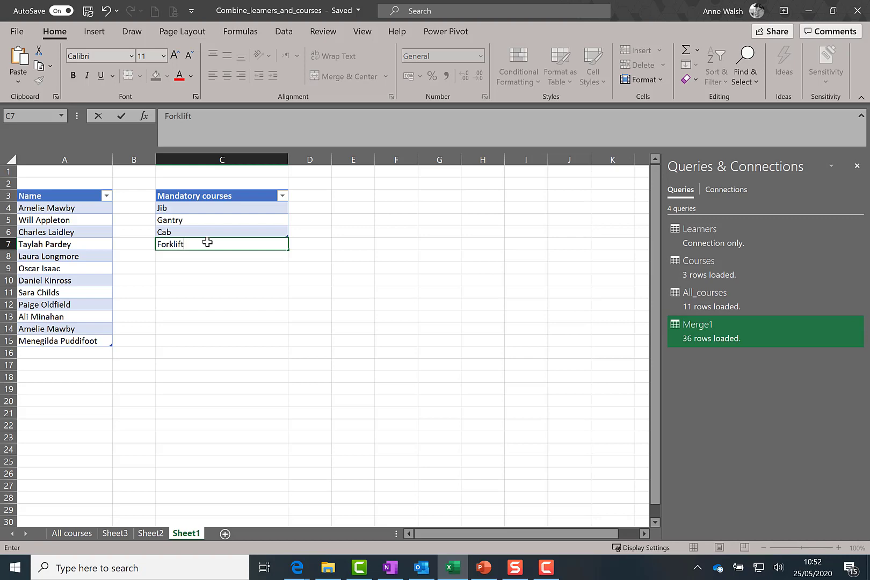
key("Return")
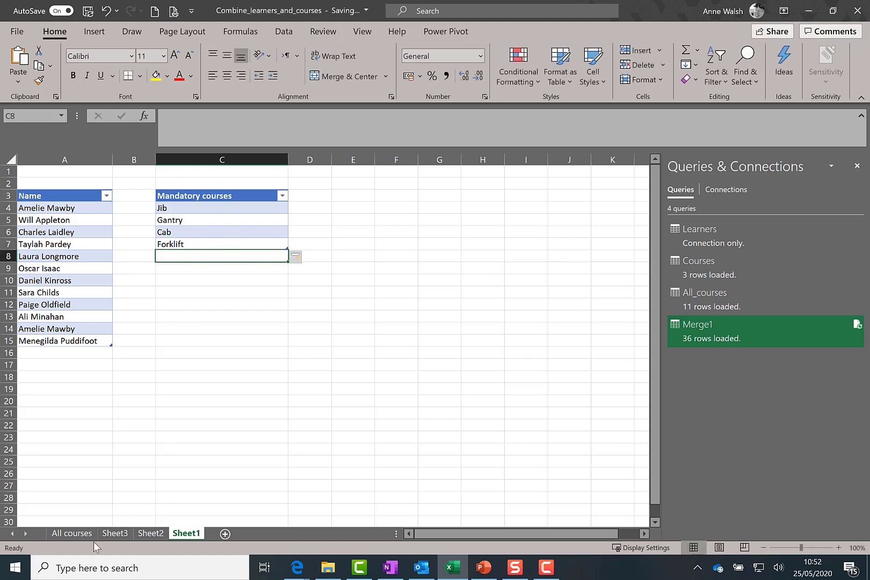
Refresh the merged table on the All courses sheet
left_click(72, 533)
right_click(125, 269)
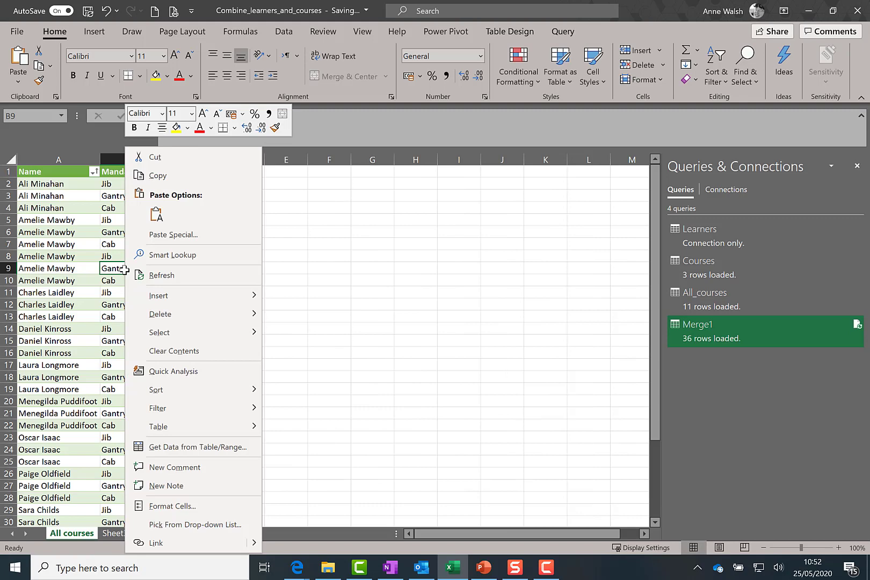
left_click(161, 275)
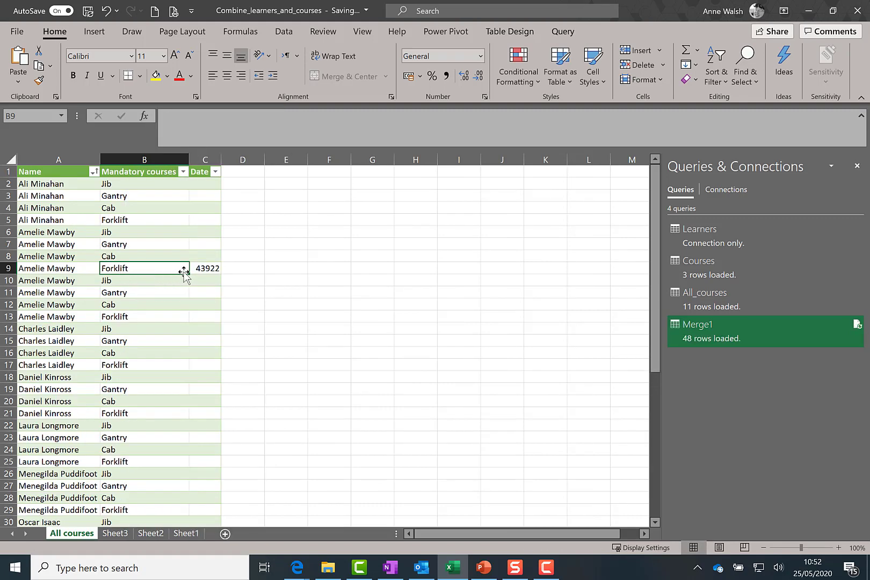
Format the merged table's Date column as Short Date and widen the column
left_click(204, 160)
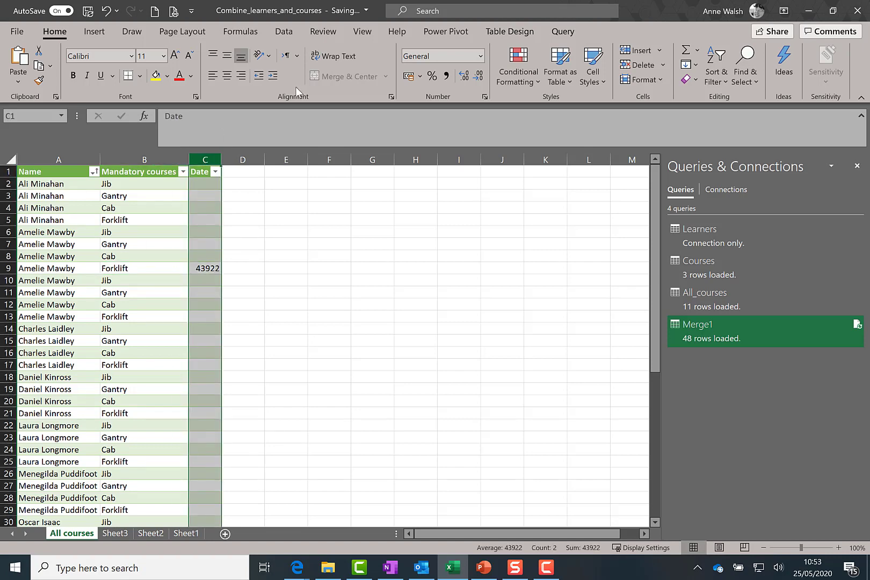
left_click(480, 56)
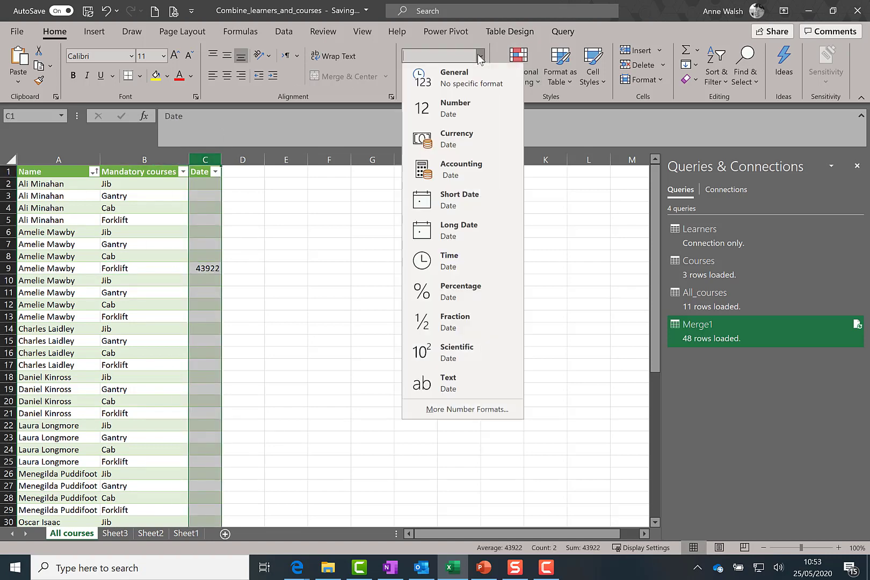
left_click(476, 194)
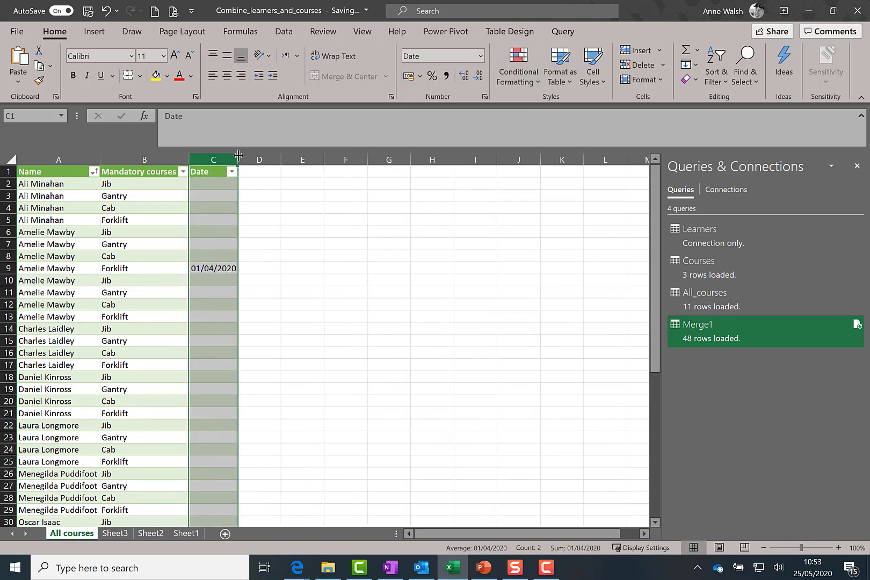
left_click_drag(238, 159, 276, 159)
left_click(248, 234)
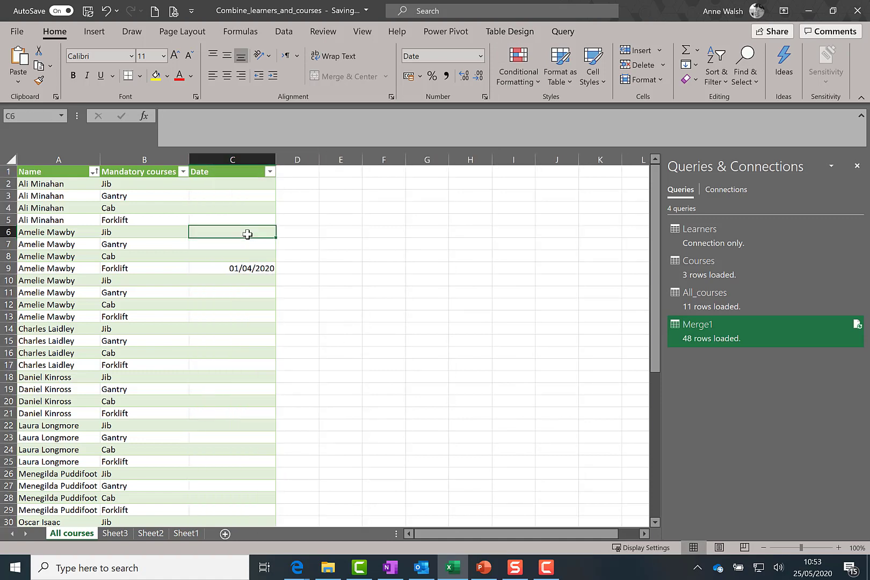